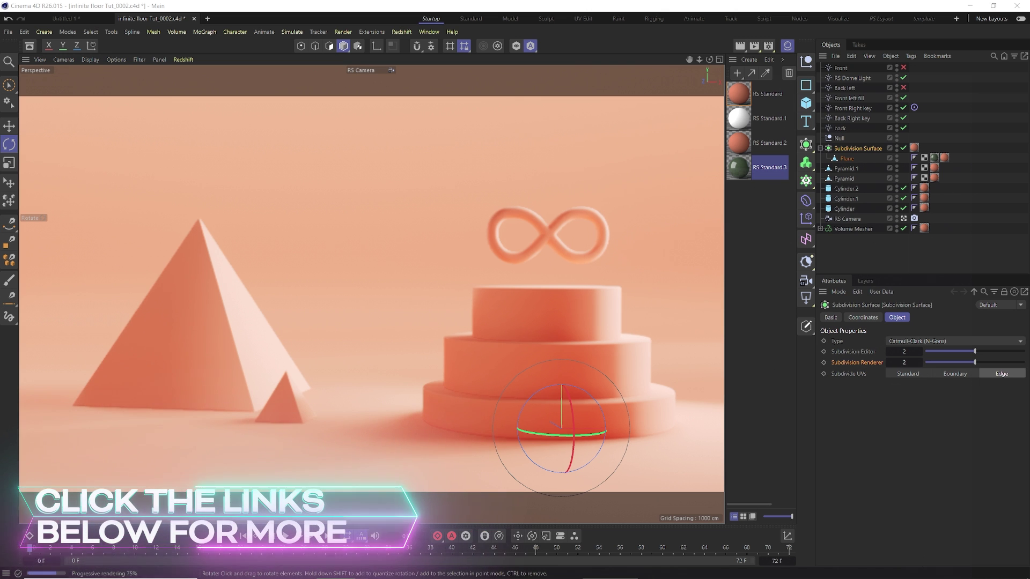
# Set the project's renderer to Redshift in the render settings and start the Redshift viewport render.
pyautogui.click(769, 46)
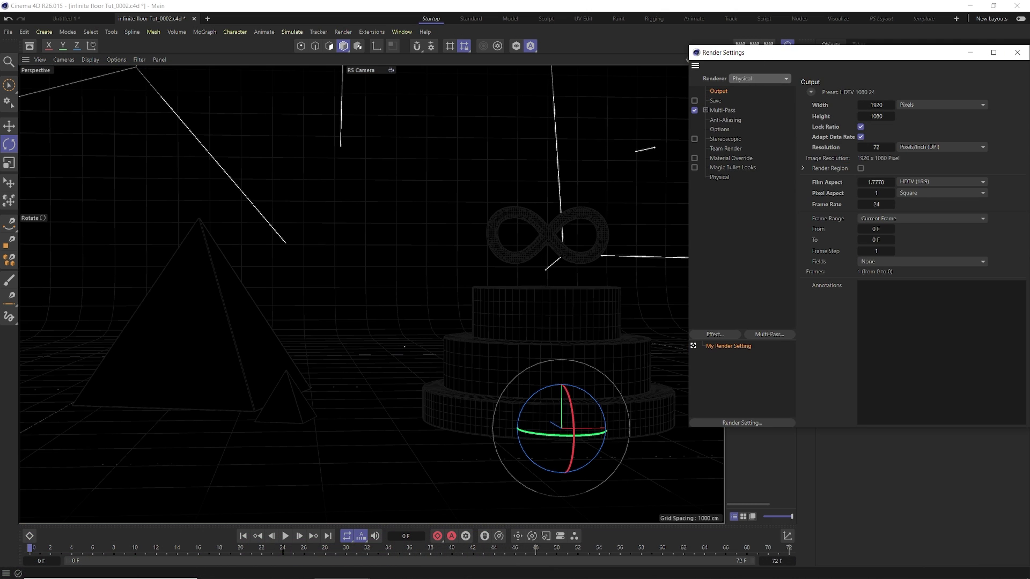
pyautogui.click(1017, 52)
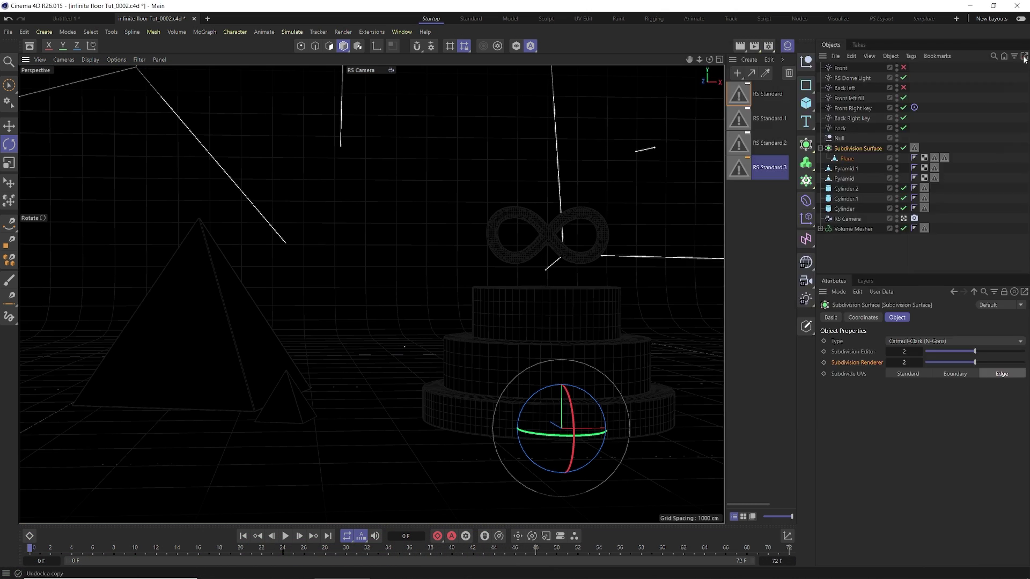
pyautogui.click(806, 262)
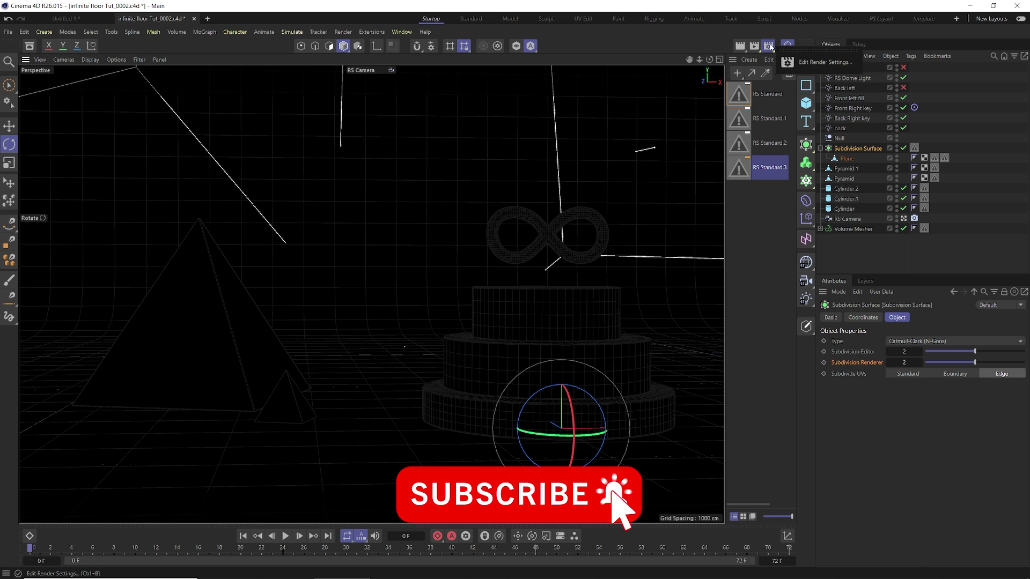
pyautogui.click(790, 48)
pyautogui.click(758, 77)
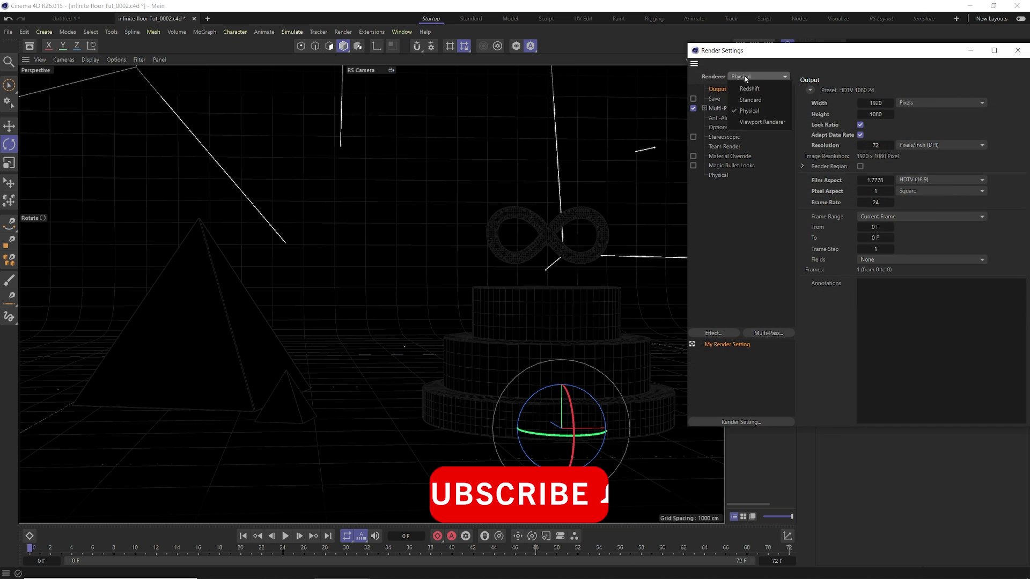
pyautogui.click(756, 102)
pyautogui.click(1018, 50)
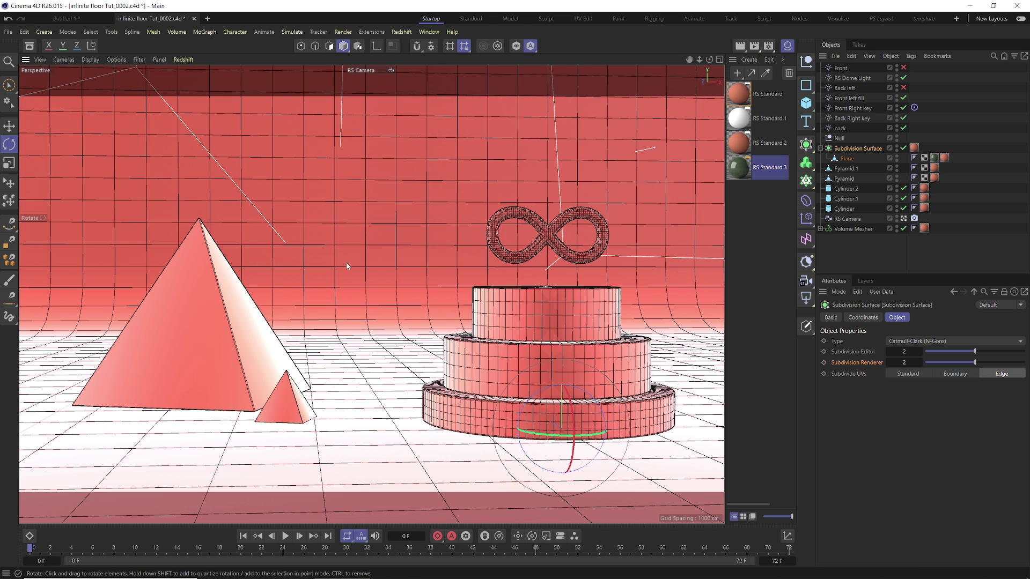
pyautogui.hotkey('ctrl', 'r')
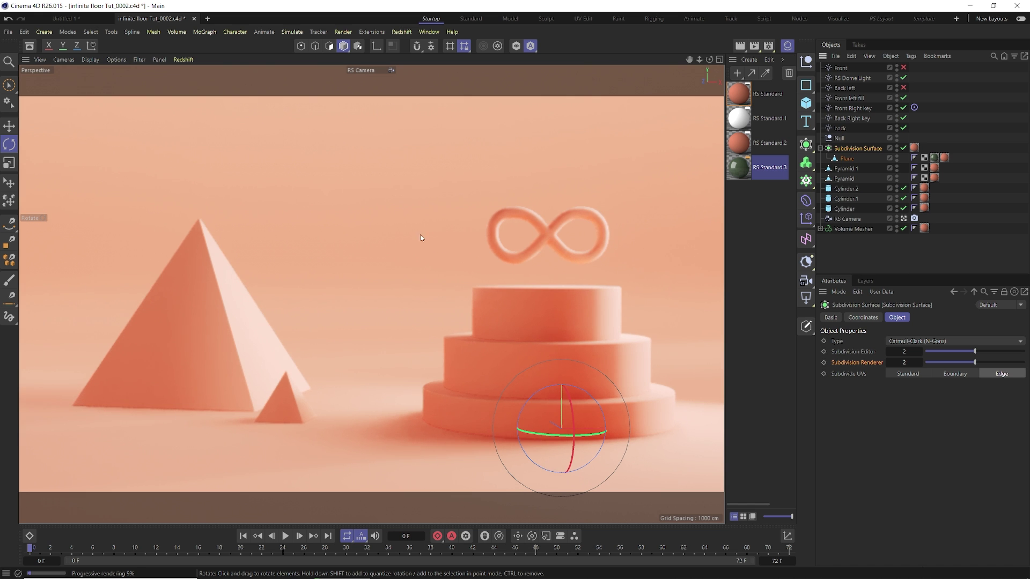
# Turn off the front left fill, front right key, back right key and back lights to preview only the dome light.
pyautogui.click(852, 78)
pyautogui.moveTo(904, 97); pyautogui.dragTo(903, 118)
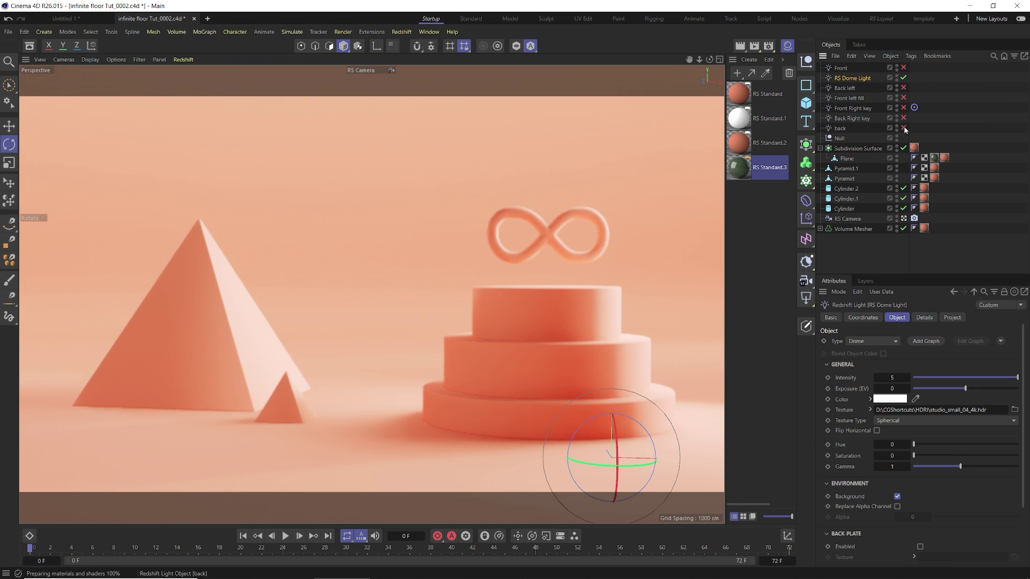
pyautogui.click(903, 128)
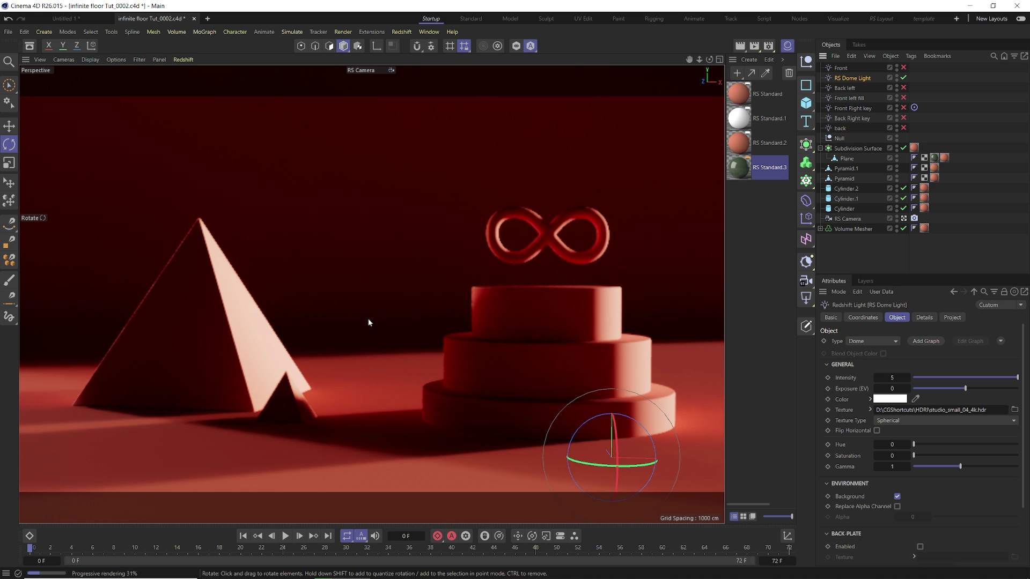
# Turn on the back, back right key, front right key, front left fill, back left and front lights, and turn off the dome light.
pyautogui.click(904, 127)
pyautogui.click(903, 117)
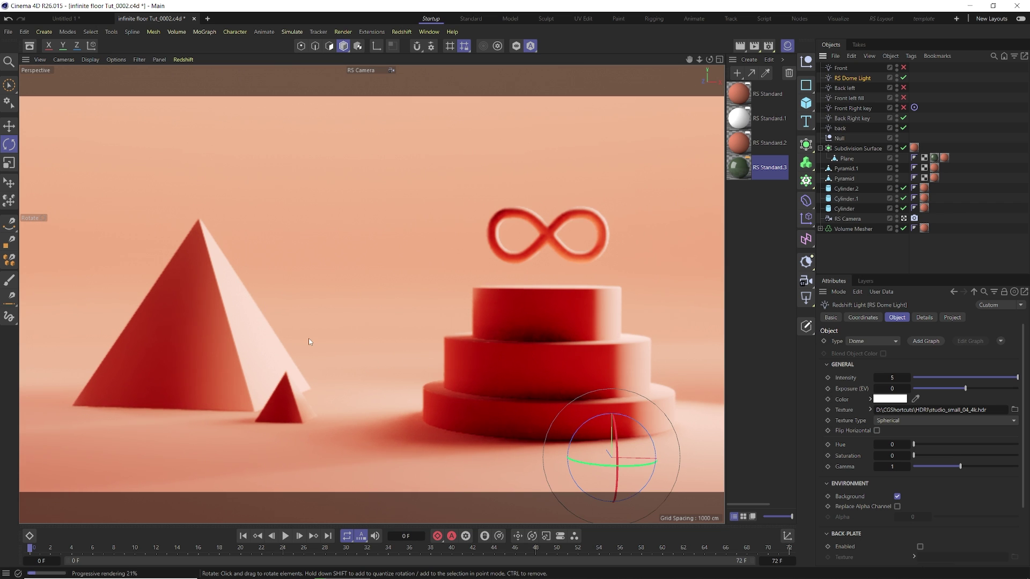
pyautogui.click(903, 77)
pyautogui.click(904, 87)
pyautogui.click(903, 98)
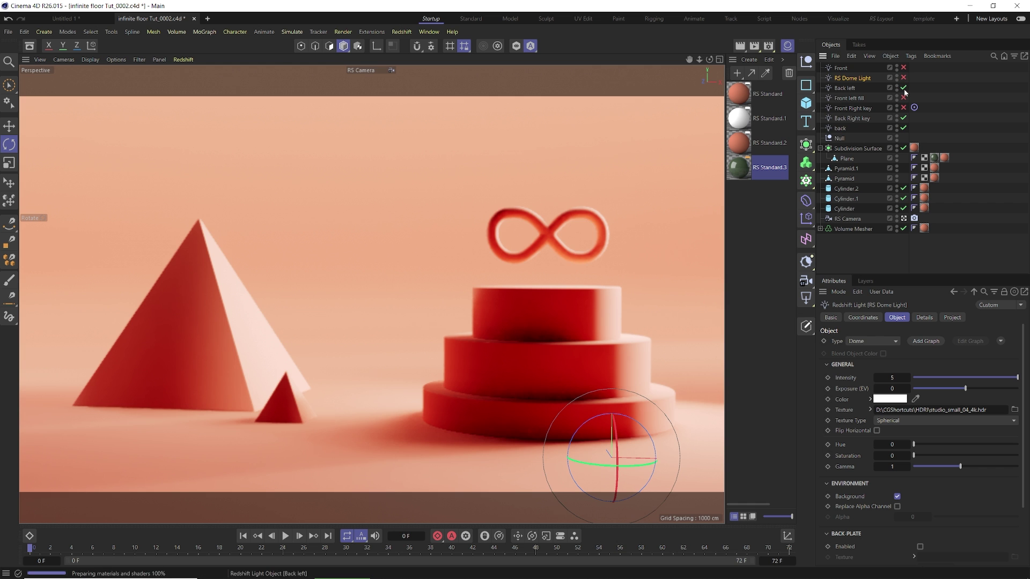
pyautogui.click(903, 67)
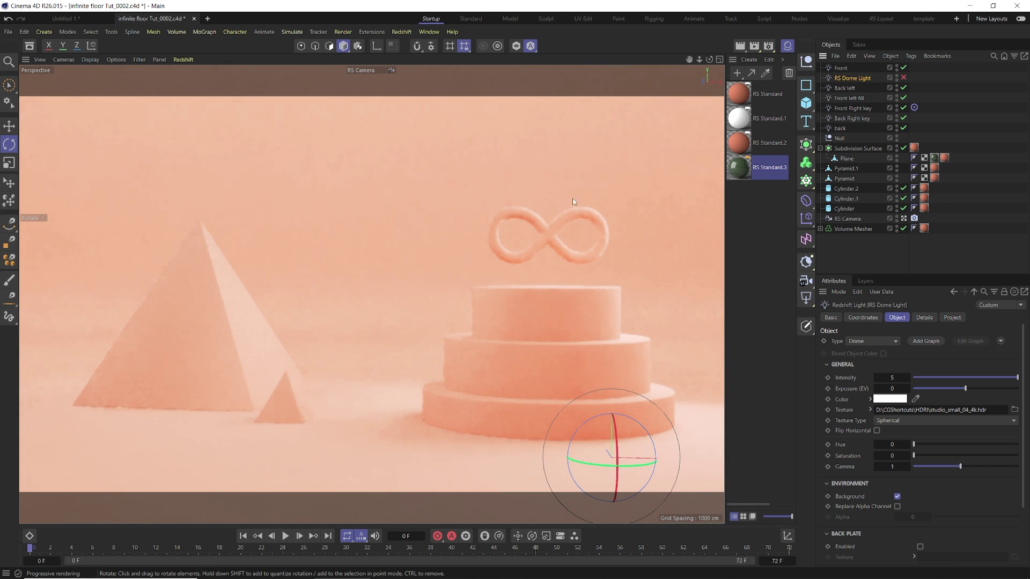
# Turn off the front and back left lights while keeping the two key lights, the fill and the back light on.
pyautogui.click(903, 67)
pyautogui.click(904, 88)
pyautogui.click(903, 98)
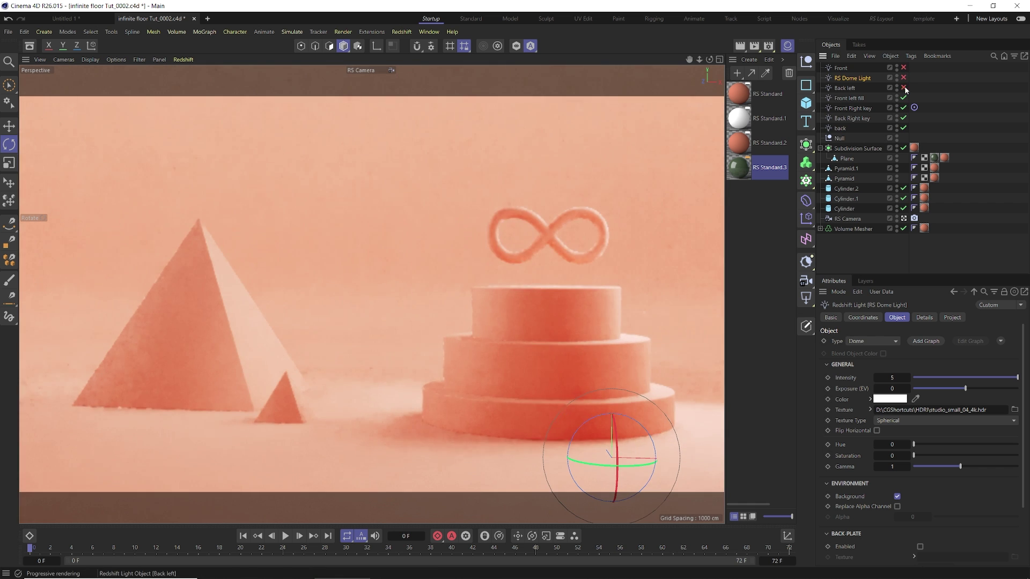
pyautogui.click(903, 88)
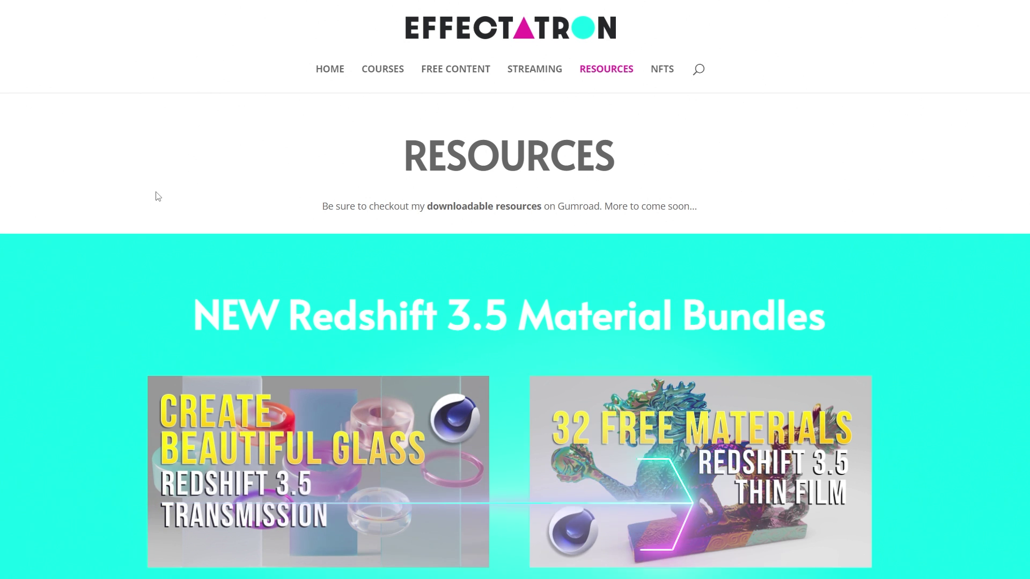
# Look through the Redshift material bundles on the Effectatron website's Resources page.
pyautogui.scroll(-3, 156, 193)
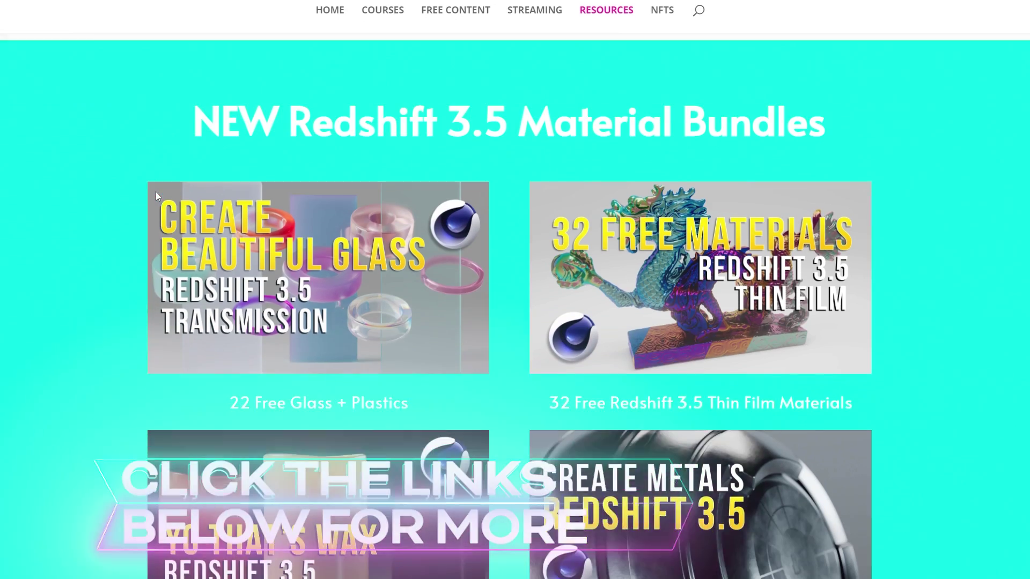
pyautogui.scroll(-1, 94, 206)
pyautogui.scroll(-1, 93, 206)
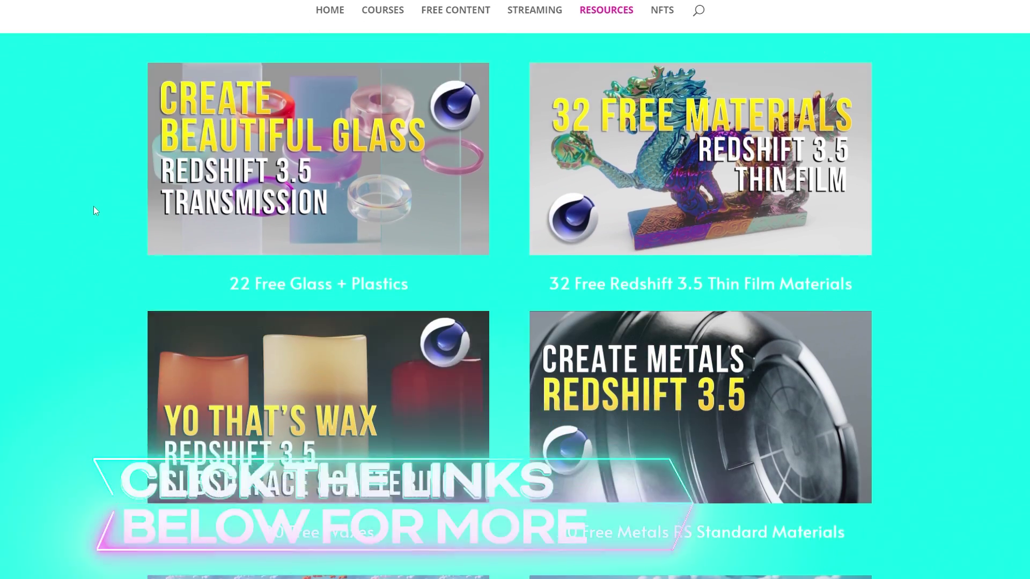
pyautogui.scroll(-3, 93, 206)
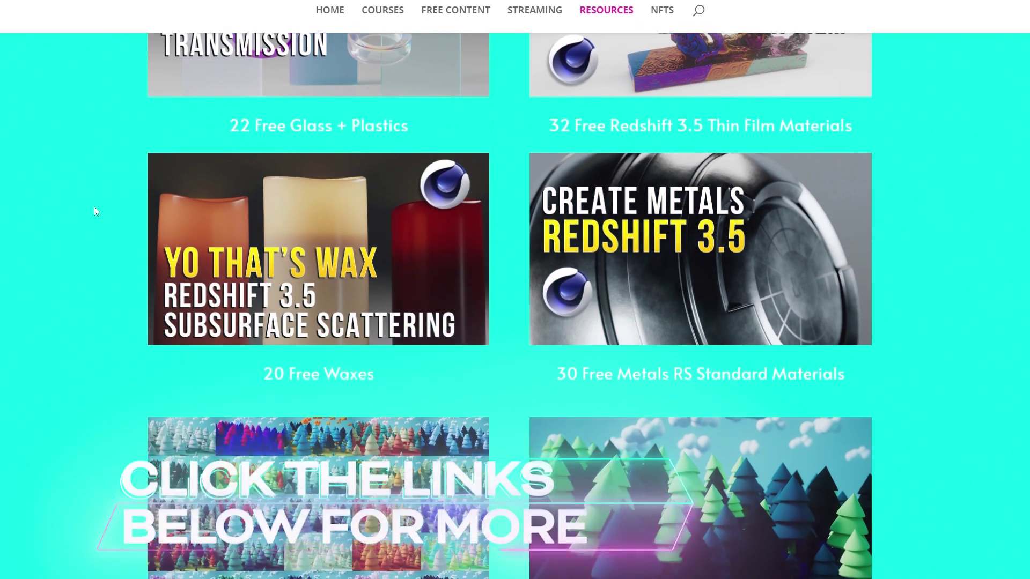
pyautogui.scroll(-8, 94, 211)
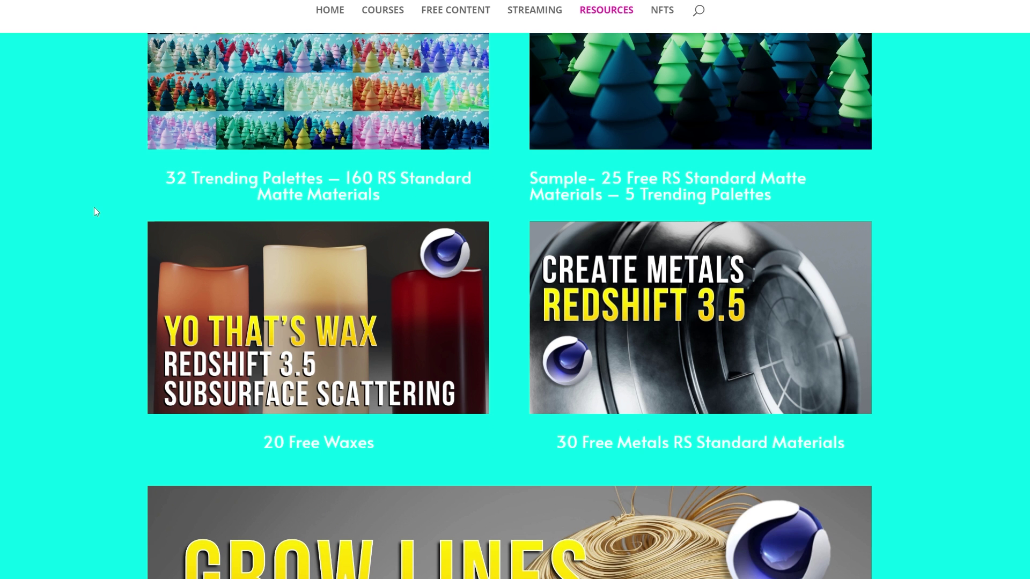
# Look through the course offers on the website's Courses page.
pyautogui.click(387, 9)
pyautogui.scroll(-2, 322, 253)
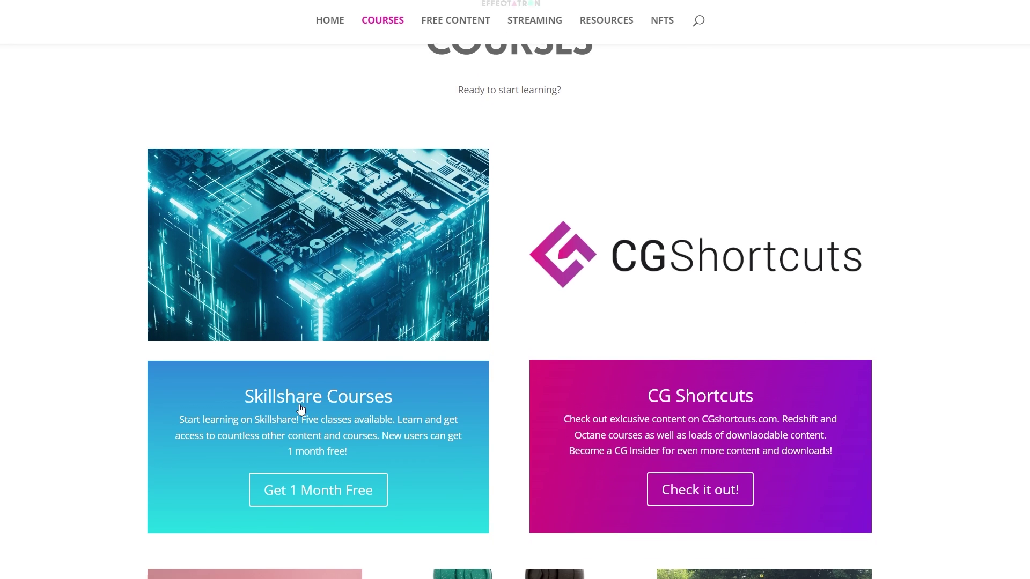
pyautogui.scroll(-2, 322, 254)
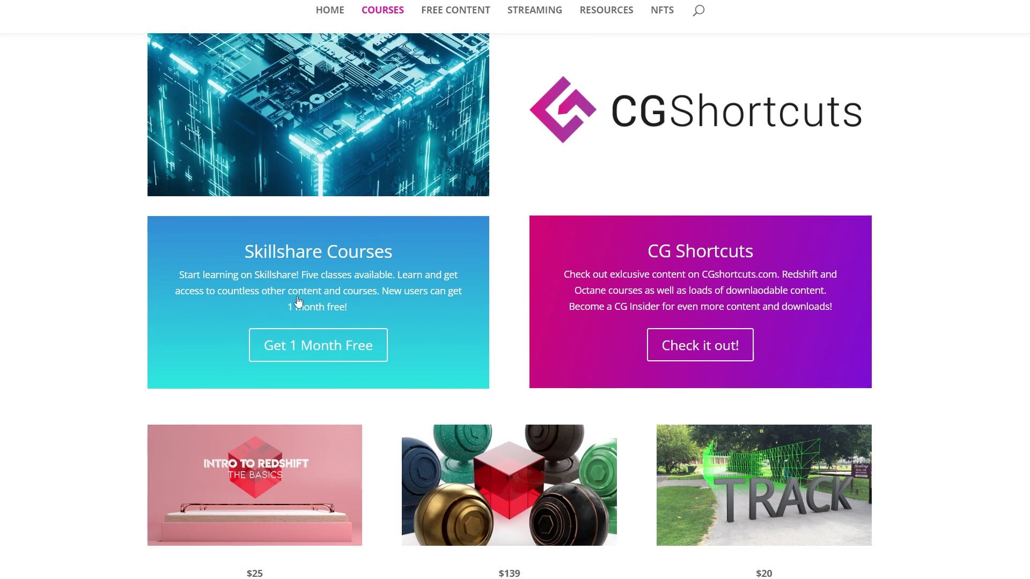
pyautogui.click(308, 133)
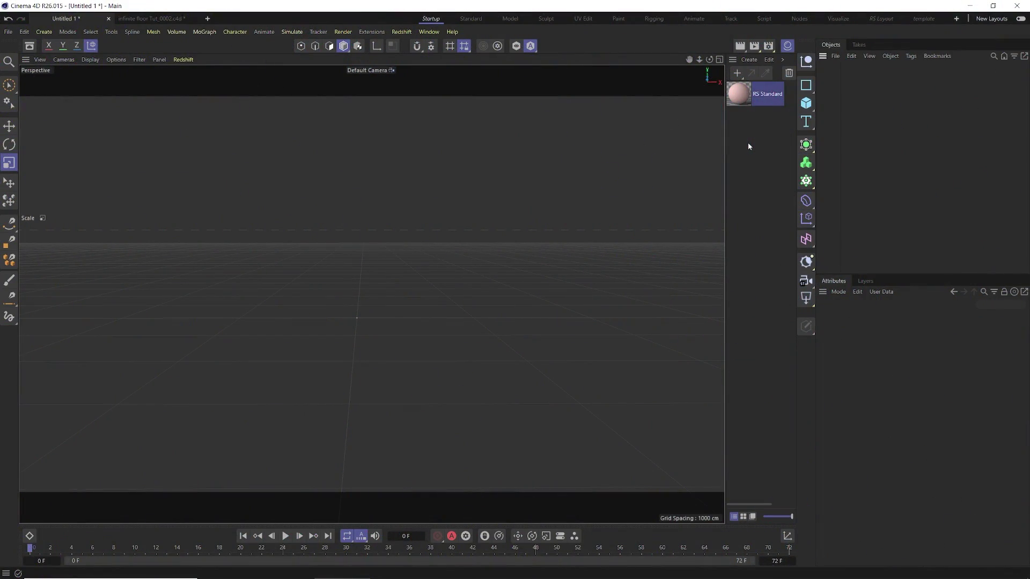
# Add a plane to the empty scene and enlarge it to about 4097 by 4097 cm.
pyautogui.click(806, 102)
pyautogui.click(831, 137)
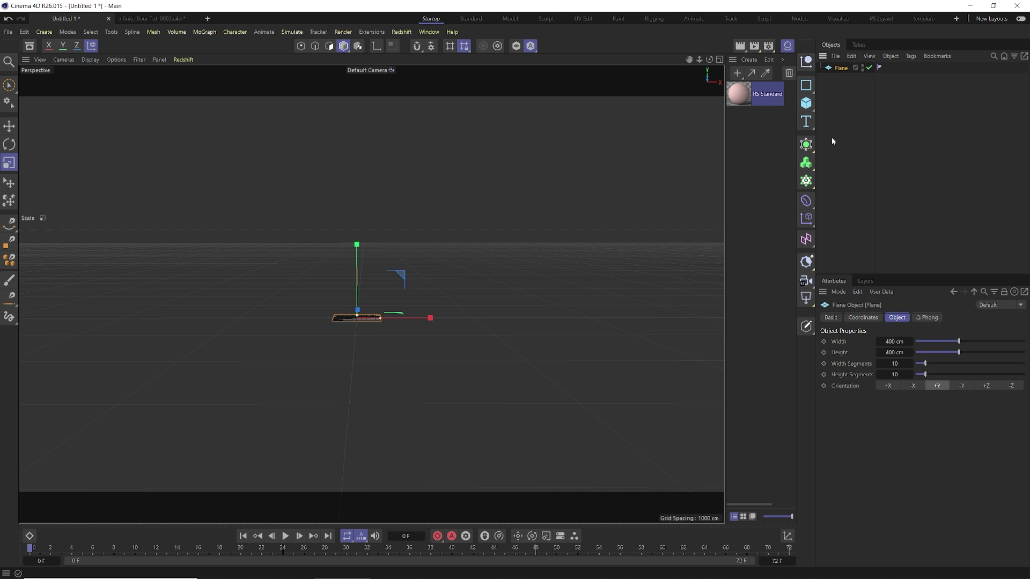
pyautogui.moveTo(370, 305); pyautogui.dragTo(360, 326)
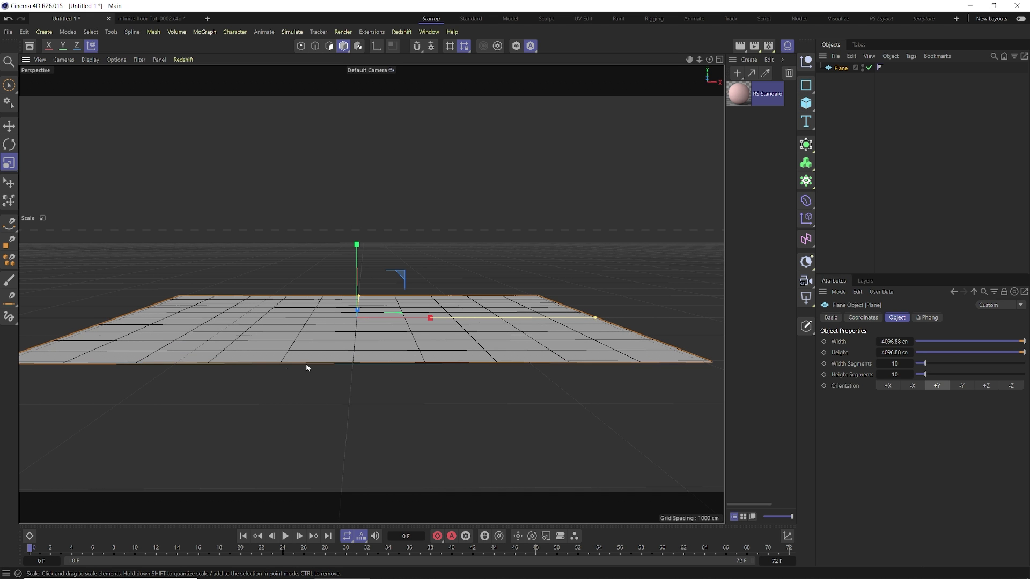
# Make the plane editable and extrude its entire back edge upward in four short segments to start the wall.
pyautogui.press('c')
pyautogui.click(315, 46)
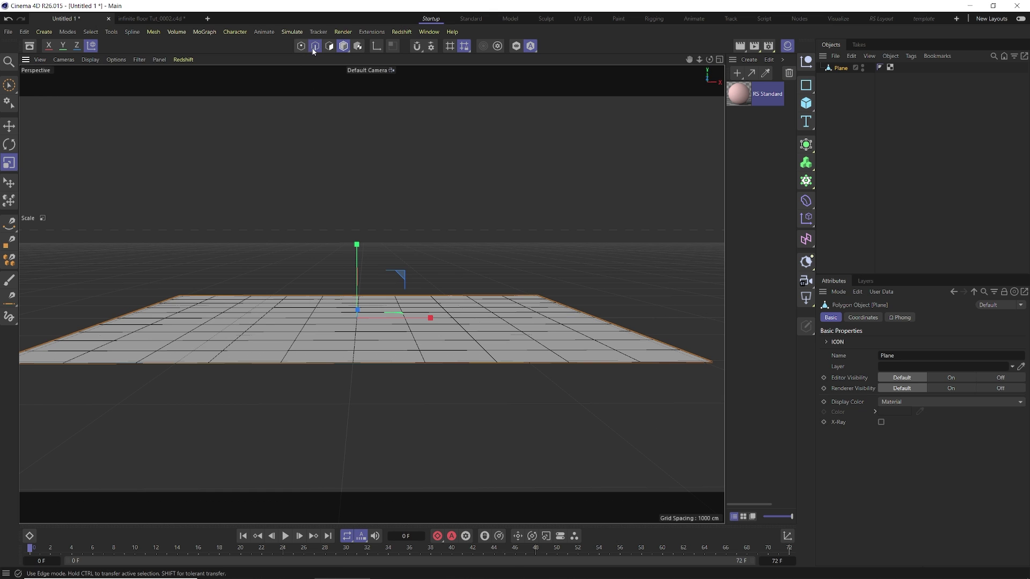
pyautogui.click(338, 298)
pyautogui.doubleClick(340, 296)
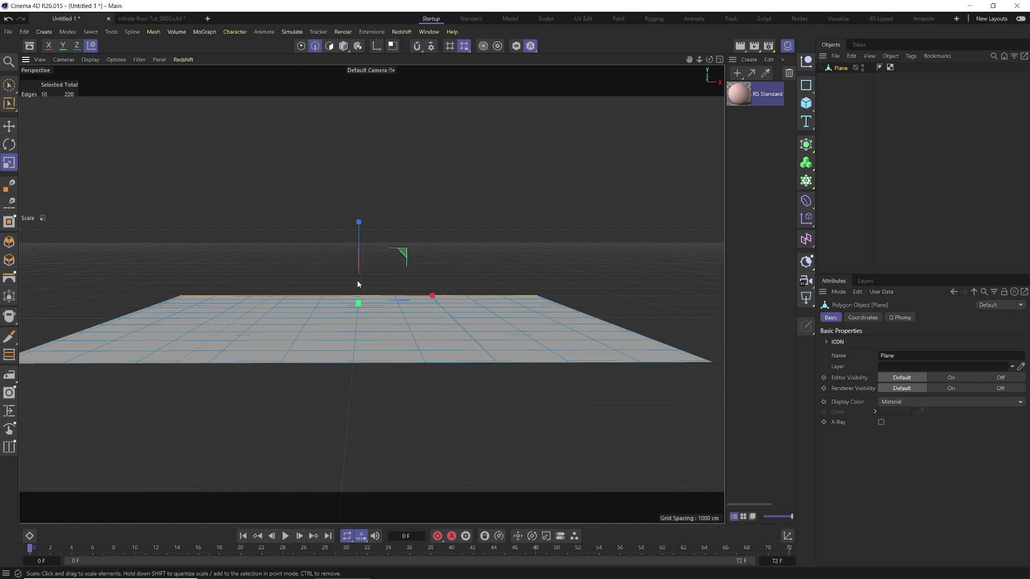
pyautogui.press('e')
pyautogui.keyDown('ctrl'); pyautogui.moveTo(359, 239); pyautogui.dragTo(361, 172); pyautogui.keyUp('ctrl')
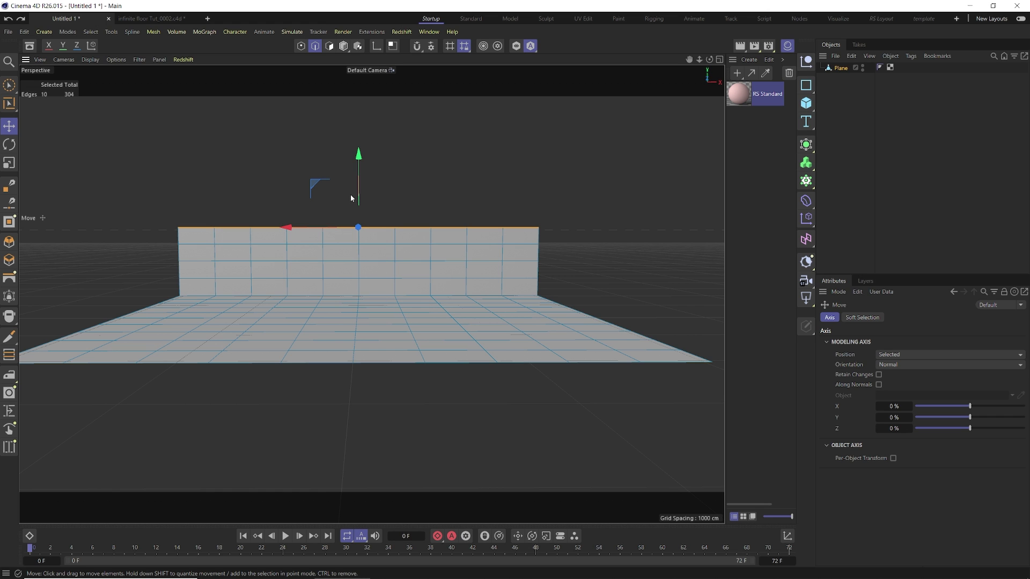
# Undo a single tall extrusion of the wall's top edge and raise the wall with several shorter upward extrusions instead.
pyautogui.keyDown('ctrl'); pyautogui.moveTo(359, 161); pyautogui.dragTo(344, 96); pyautogui.keyUp('ctrl')
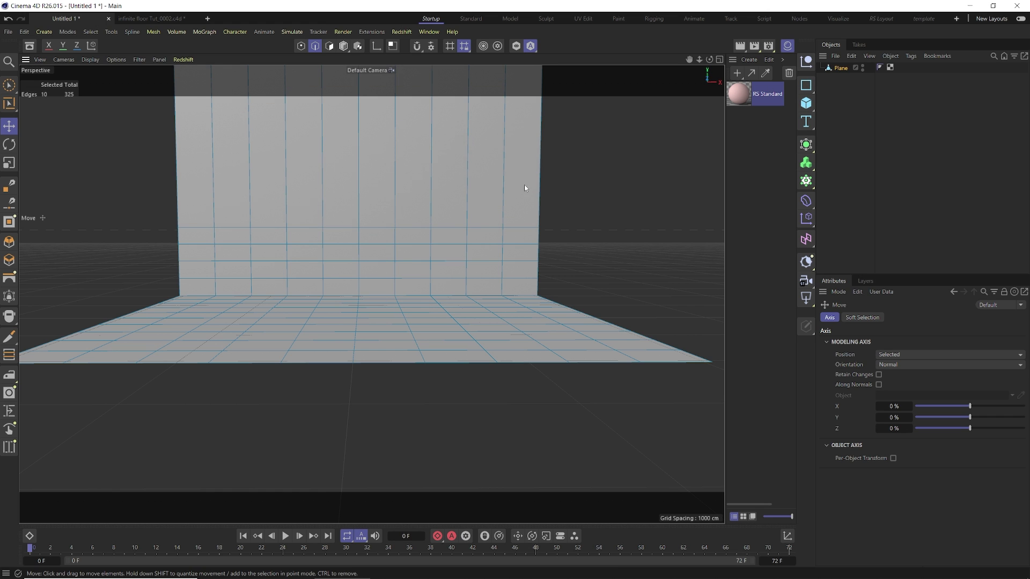
pyautogui.hotkey('ctrl', 'z')
pyautogui.keyDown('alt'); pyautogui.moveTo(375, 219); pyautogui.dragTo(376, 279); pyautogui.keyUp('alt')
pyautogui.keyDown('ctrl'); pyautogui.moveTo(352, 203); pyautogui.dragTo(355, 75); pyautogui.keyUp('ctrl')
pyautogui.keyDown('ctrl'); pyautogui.moveTo(350, 120); pyautogui.dragTo(350, 96); pyautogui.keyUp('ctrl')
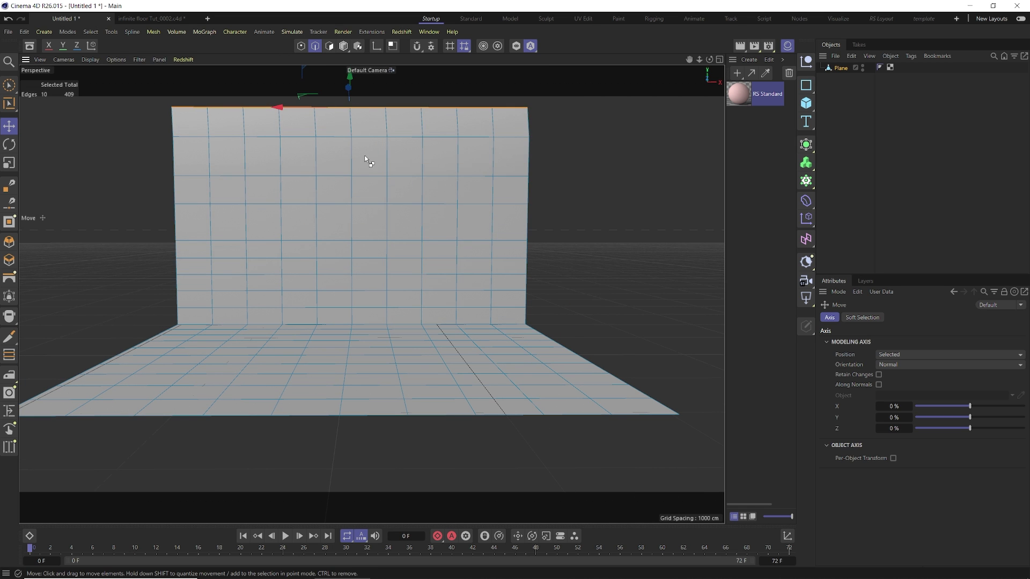
pyautogui.moveTo(365, 162); pyautogui.dragTo(352, 127)
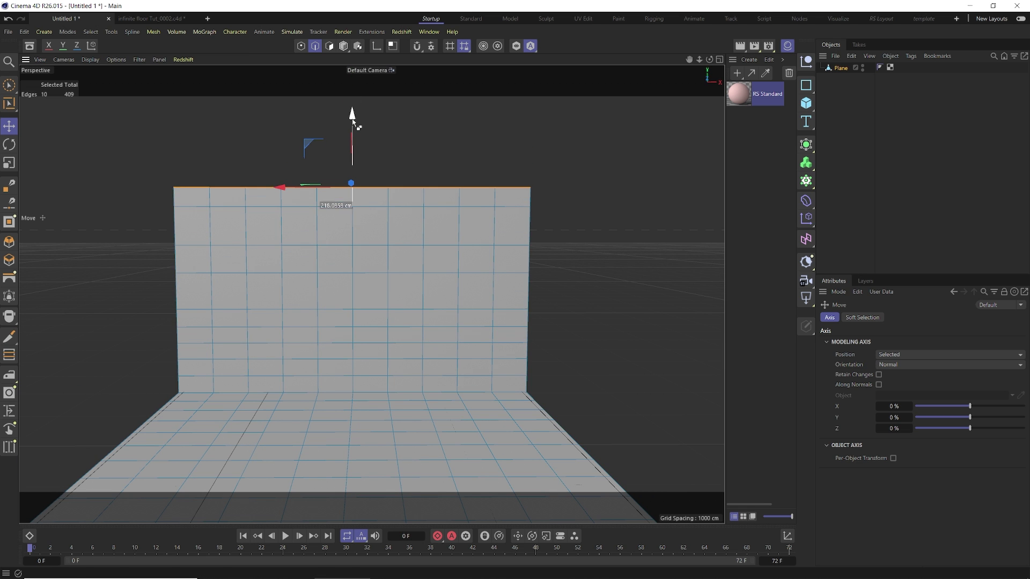
pyautogui.keyDown('alt'); pyautogui.moveTo(386, 327); pyautogui.dragTo(370, 291); pyautogui.keyUp('alt')
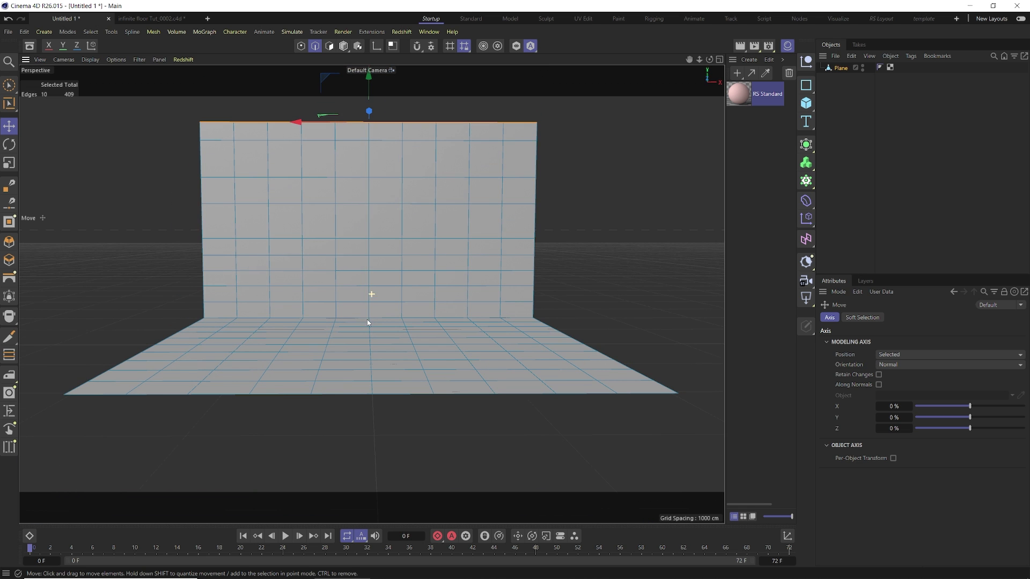
pyautogui.keyDown('ctrl'); pyautogui.moveTo(370, 112); pyautogui.dragTo(370, 99); pyautogui.keyUp('ctrl')
pyautogui.scroll(8, 398, 239)
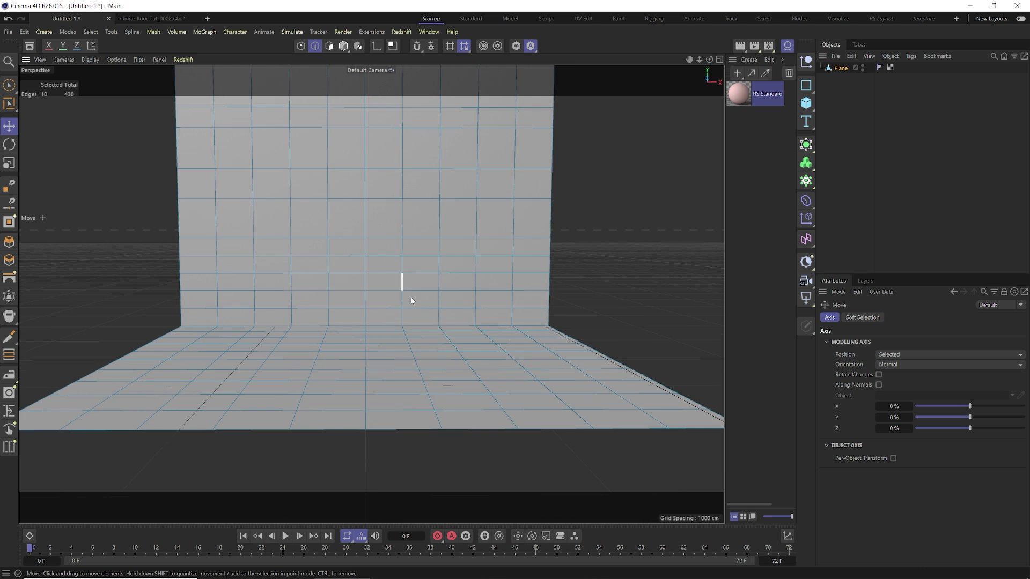
# Place the plane under a Subdivision Surface and set both the editor and renderer subdivisions to 3.
pyautogui.keyDown('alt'); pyautogui.moveTo(378, 338); pyautogui.dragTo(396, 355); pyautogui.keyUp('alt')
pyautogui.click(838, 68)
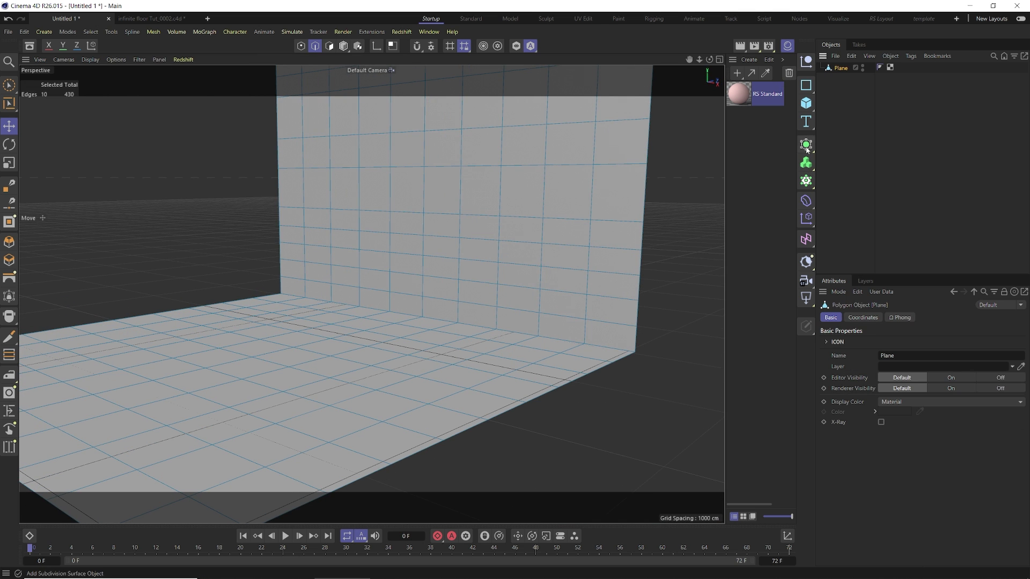
pyautogui.keyDown('alt'); pyautogui.click(806, 144); pyautogui.keyUp('alt')
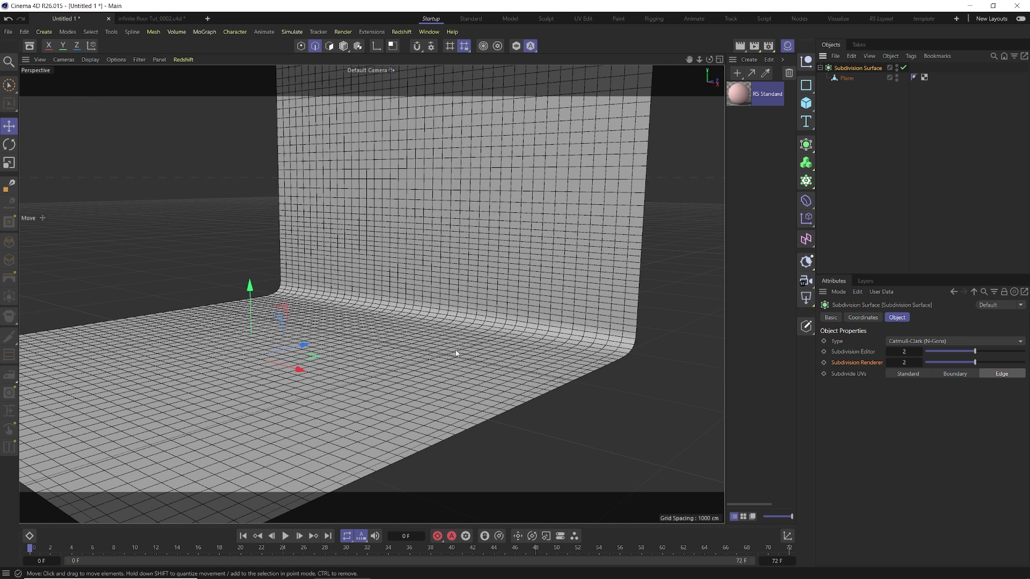
pyautogui.keyDown('alt'); pyautogui.moveTo(556, 344); pyautogui.dragTo(588, 333); pyautogui.keyUp('alt')
pyautogui.scroll(5, 588, 332)
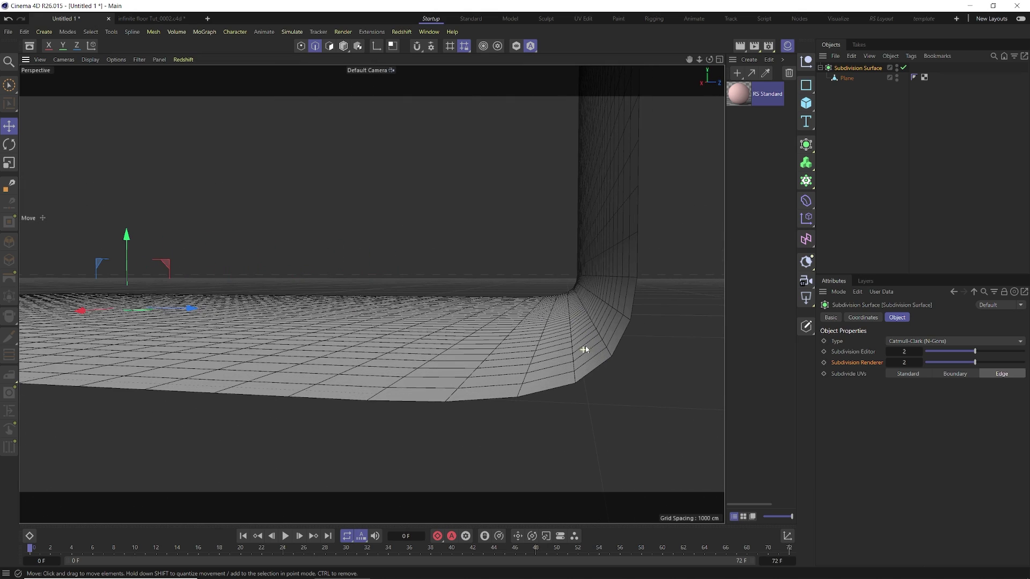
pyautogui.moveTo(983, 353); pyautogui.dragTo(1000, 362)
pyautogui.scroll(-3, 232, 337)
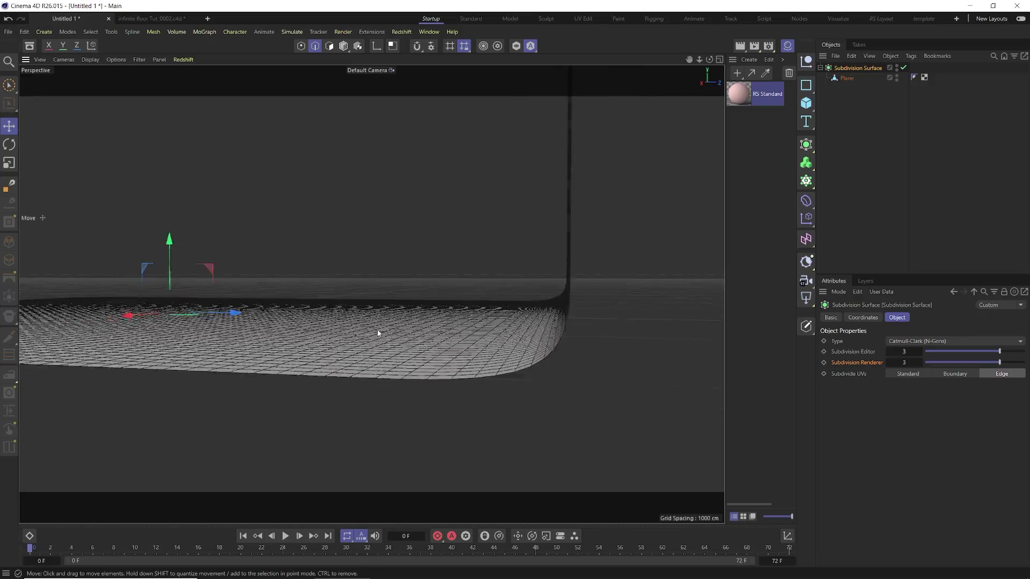
# Preview the curved backdrop in Redshift RenderView, toggling the Subdivision Surface off and on to compare the corner.
pyautogui.keyDown('alt'); pyautogui.moveTo(231, 336); pyautogui.dragTo(390, 310); pyautogui.keyUp('alt')
pyautogui.press('t')
pyautogui.press('w')
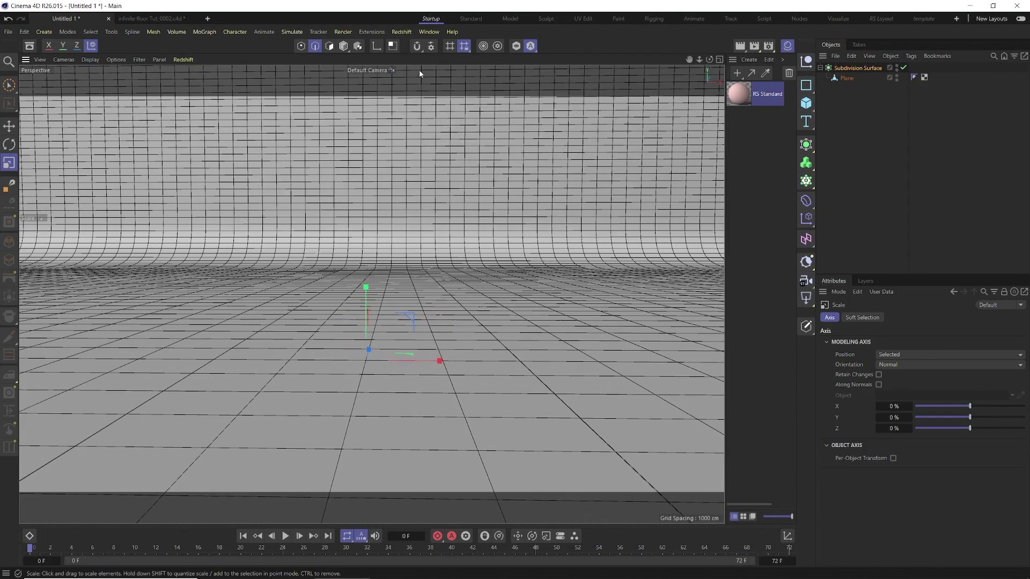
pyautogui.hotkey('alt', 'r')
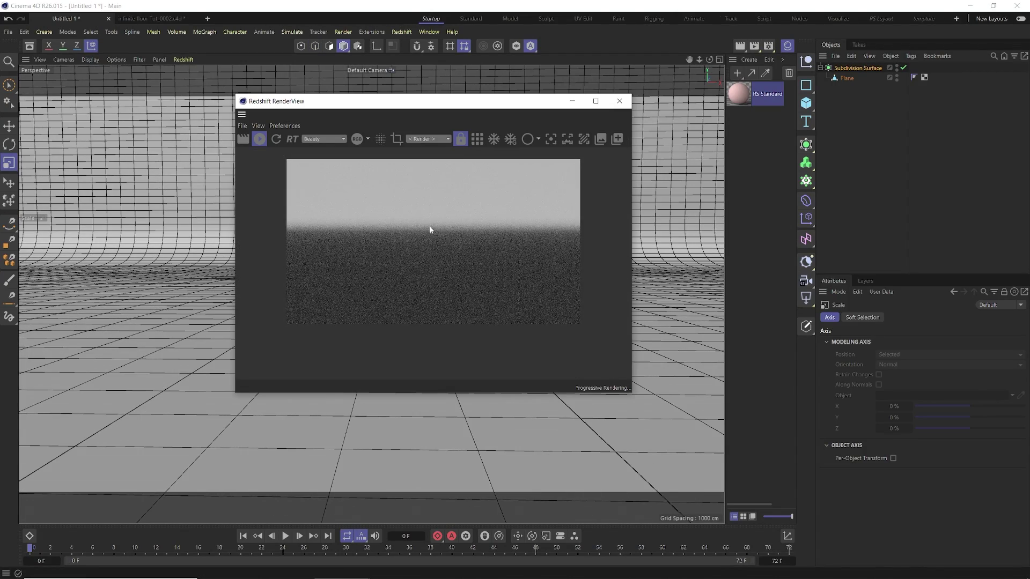
pyautogui.scroll(1, 430, 235)
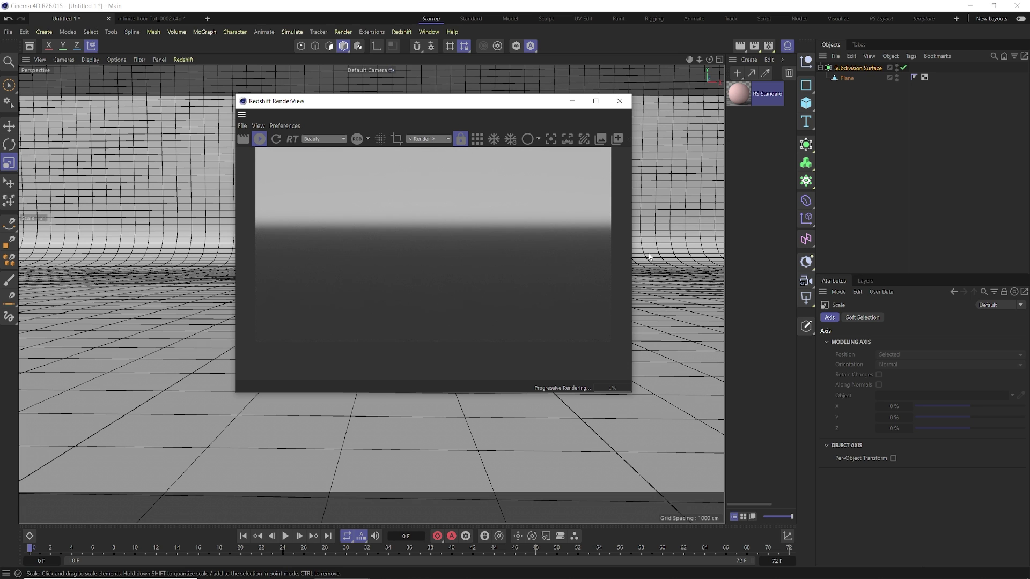
pyautogui.click(904, 67)
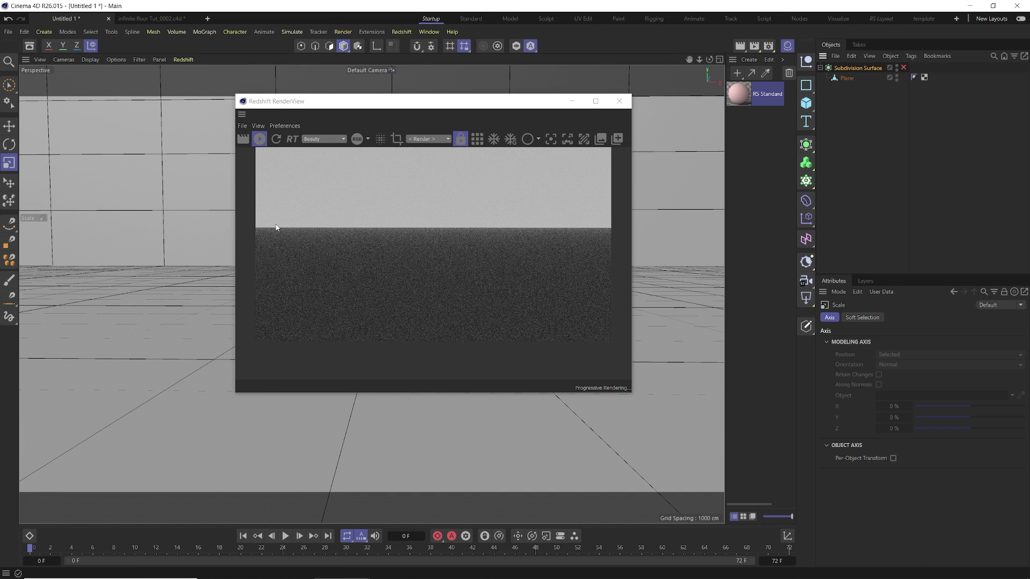
pyautogui.click(904, 68)
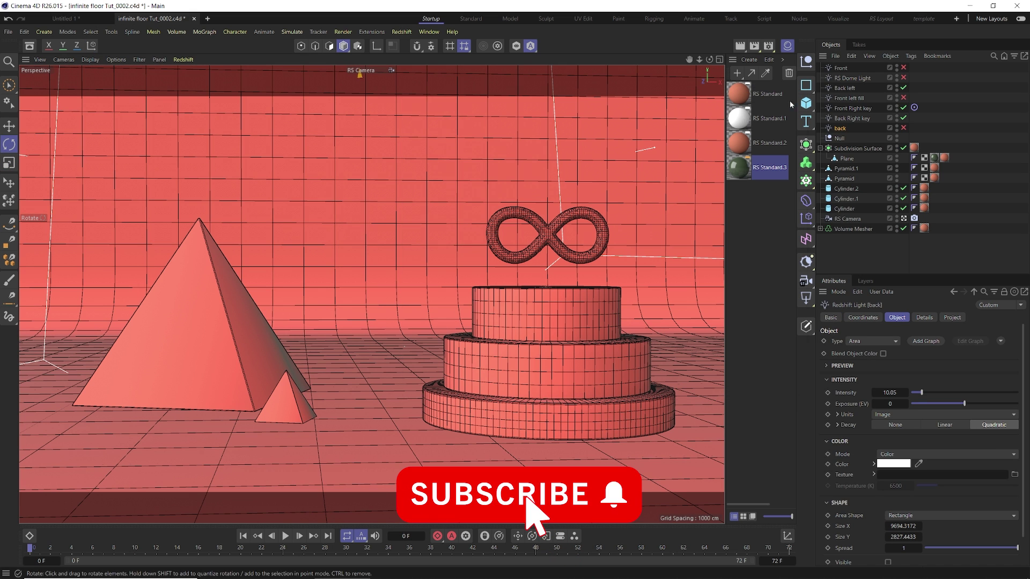
# In the infinite floor Tut_0002 scene, select the backdrop and examine the light and camera layout in the four orthographic and perspective views.
pyautogui.click(363, 304)
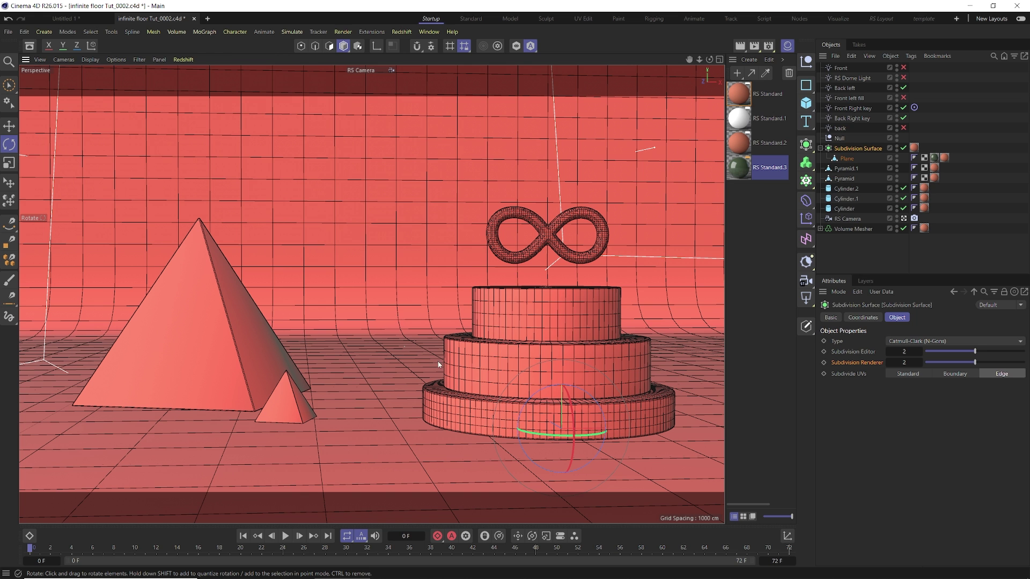
pyautogui.middleClick(440, 344)
pyautogui.scroll(4, 540, 218)
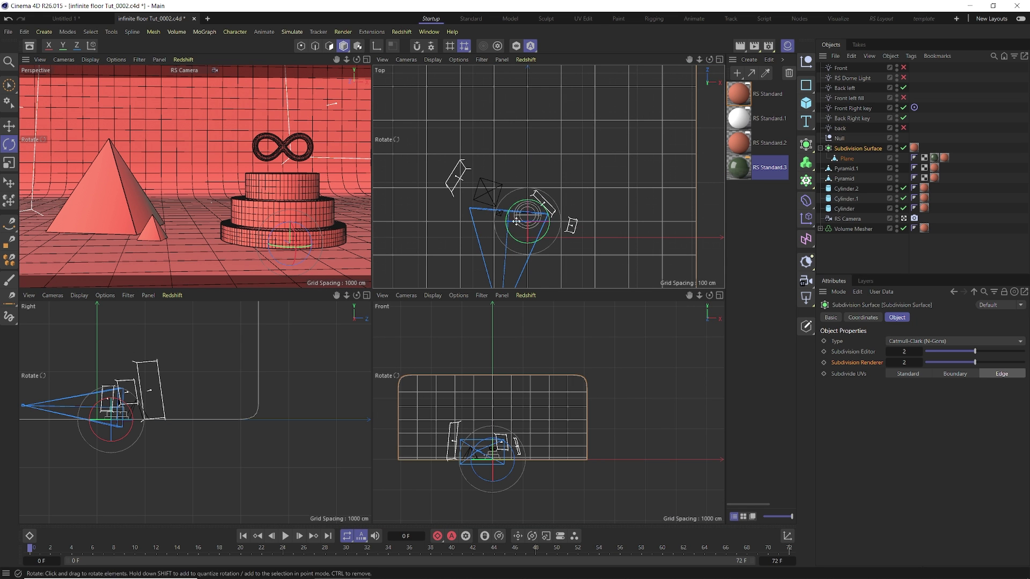
pyautogui.scroll(3, 541, 225)
pyautogui.scroll(-7, 520, 180)
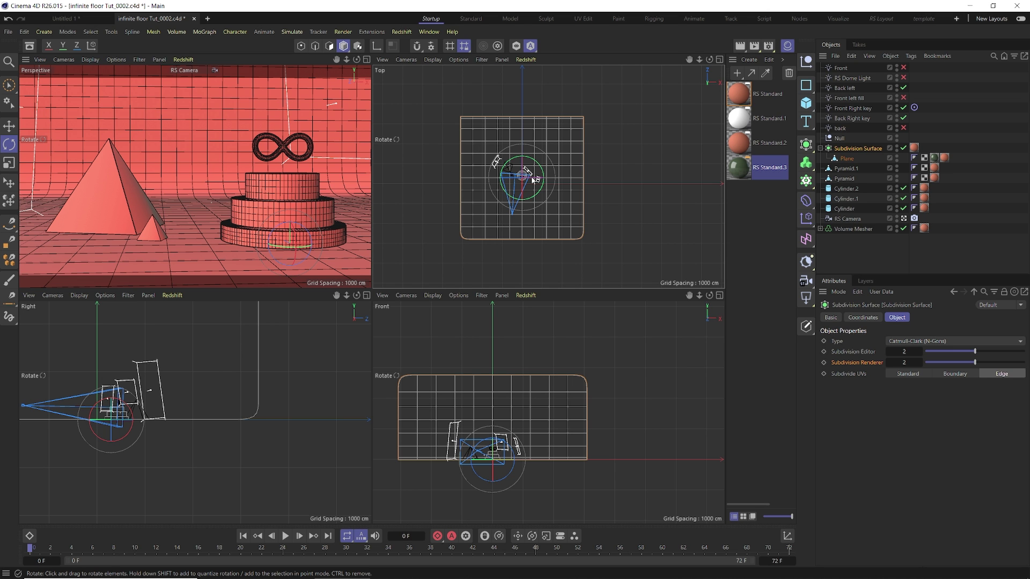
pyautogui.scroll(5, 499, 179)
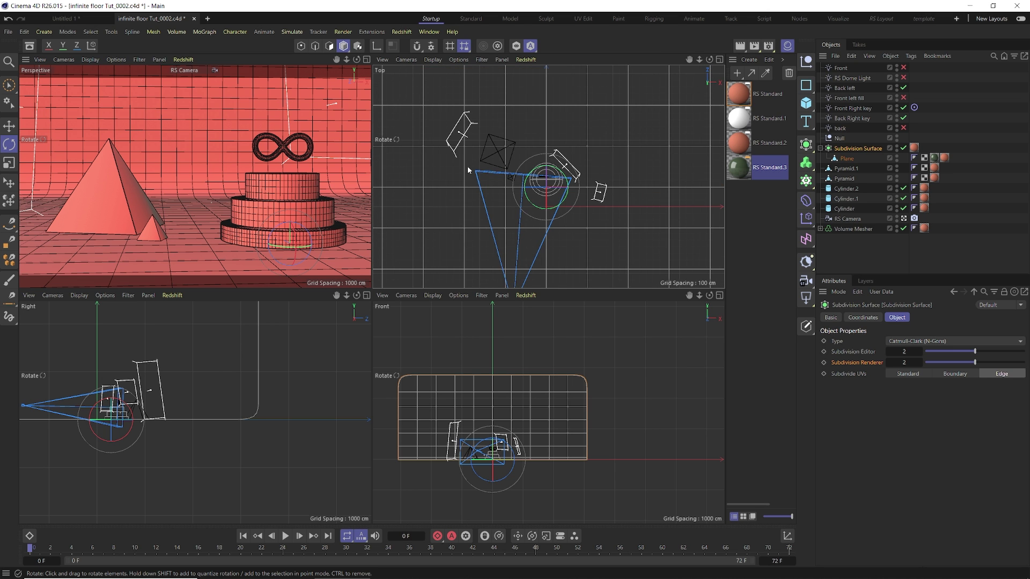
pyautogui.scroll(-5, 509, 178)
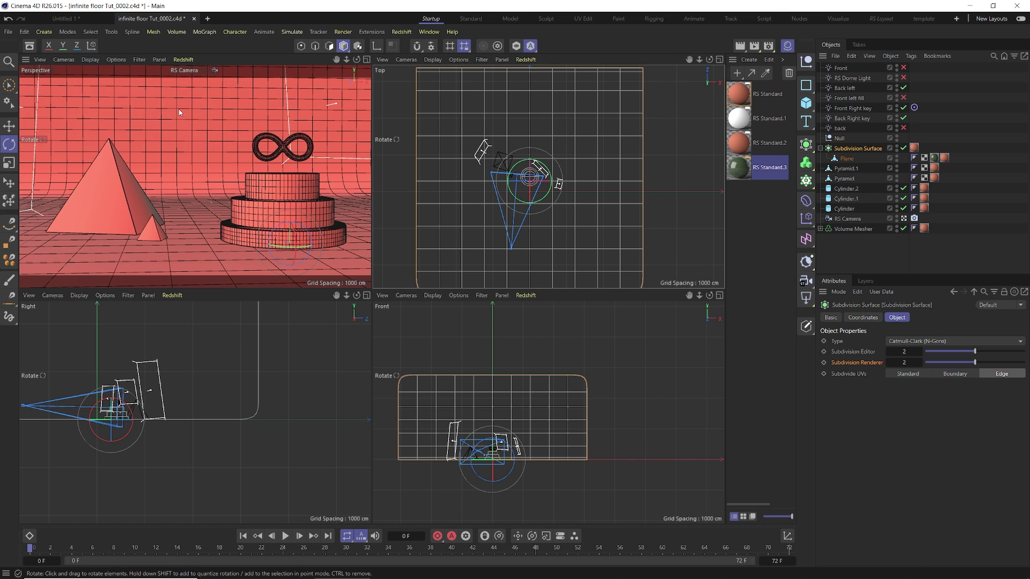
# Open Redshift RenderView for the pyramid and podium scene, and shrink and park its window clear of the viewport.
pyautogui.middleClick(244, 167)
pyautogui.click(401, 32)
pyautogui.click(405, 114)
pyautogui.moveTo(536, 106); pyautogui.dragTo(273, 90)
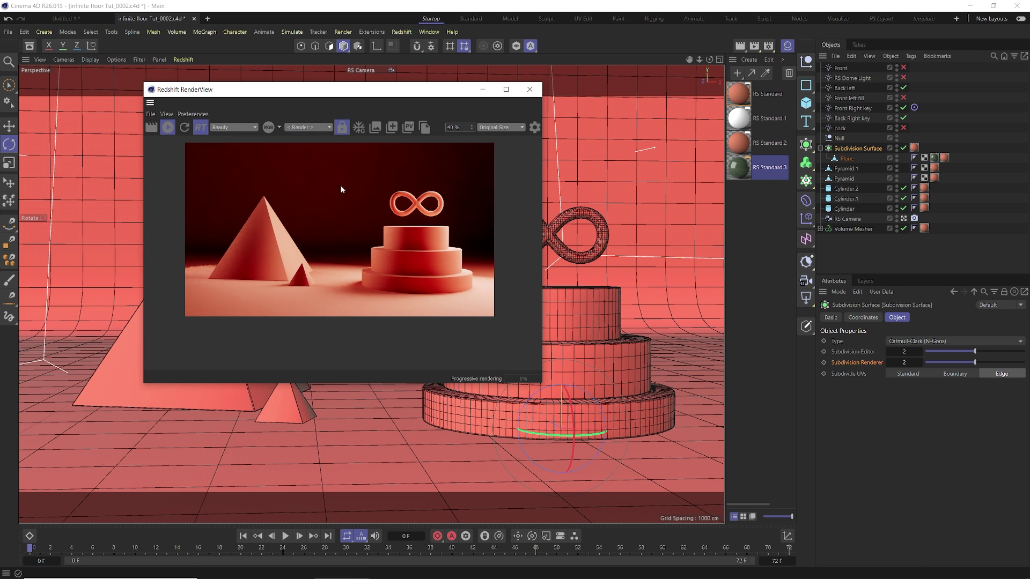
pyautogui.moveTo(355, 92); pyautogui.dragTo(837, 96)
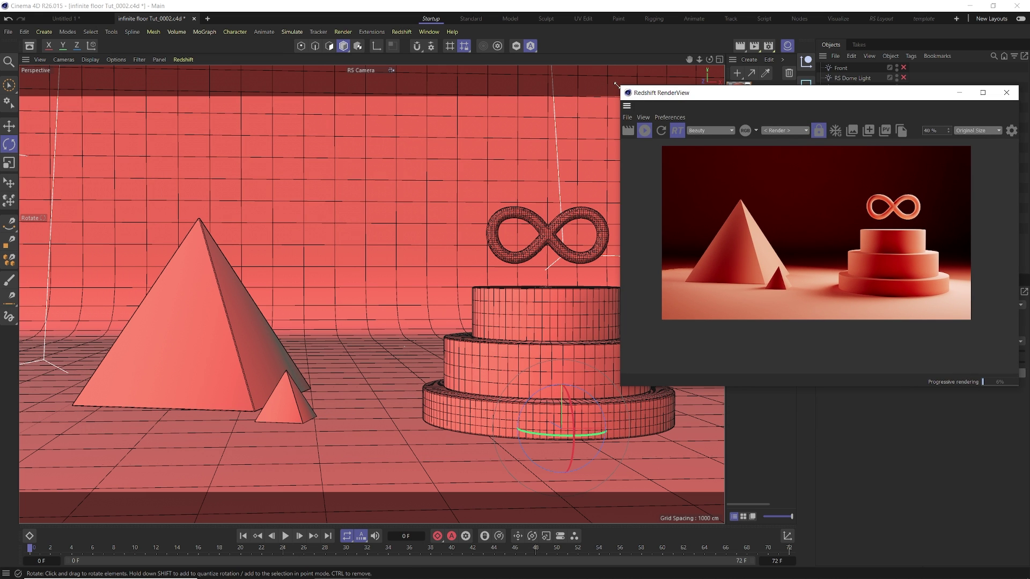
pyautogui.moveTo(621, 86); pyautogui.dragTo(758, 74)
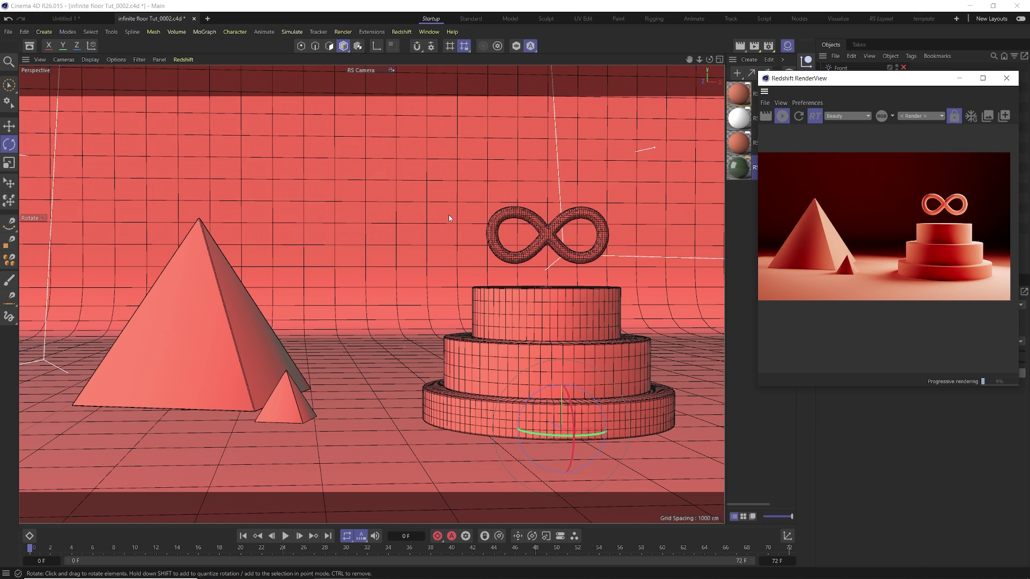
# Add a Redshift area light, move it behind the podium toward the back wall and rotate it to face the floor.
pyautogui.middleClick(362, 249)
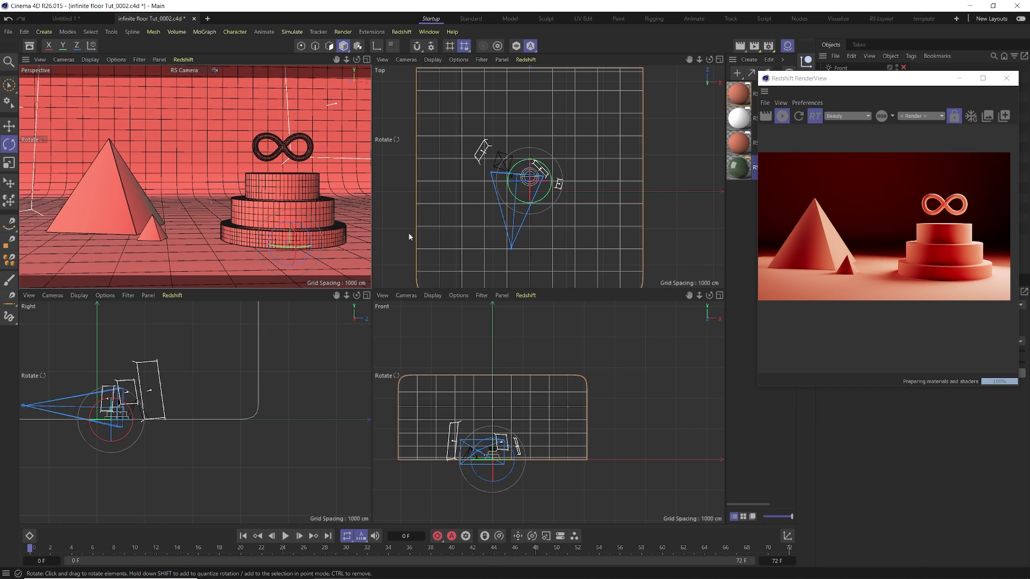
pyautogui.moveTo(812, 79); pyautogui.dragTo(546, 146)
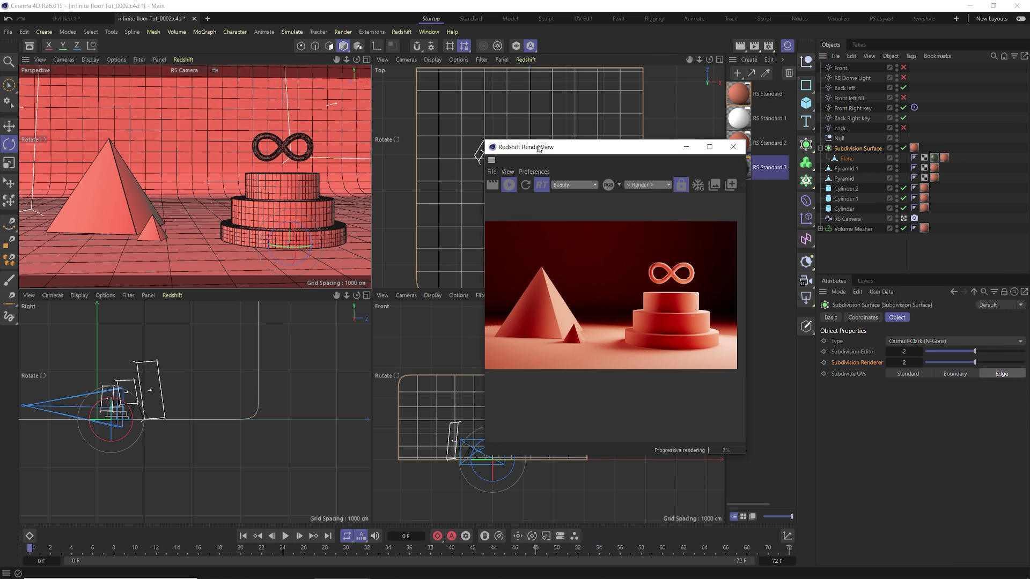
pyautogui.click(805, 299)
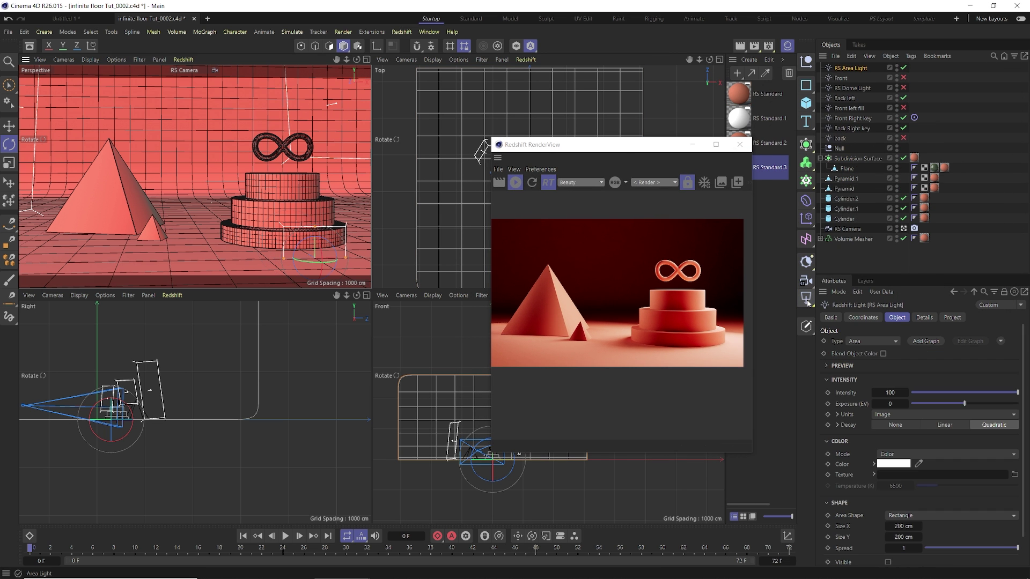
pyautogui.moveTo(570, 146); pyautogui.dragTo(864, 78)
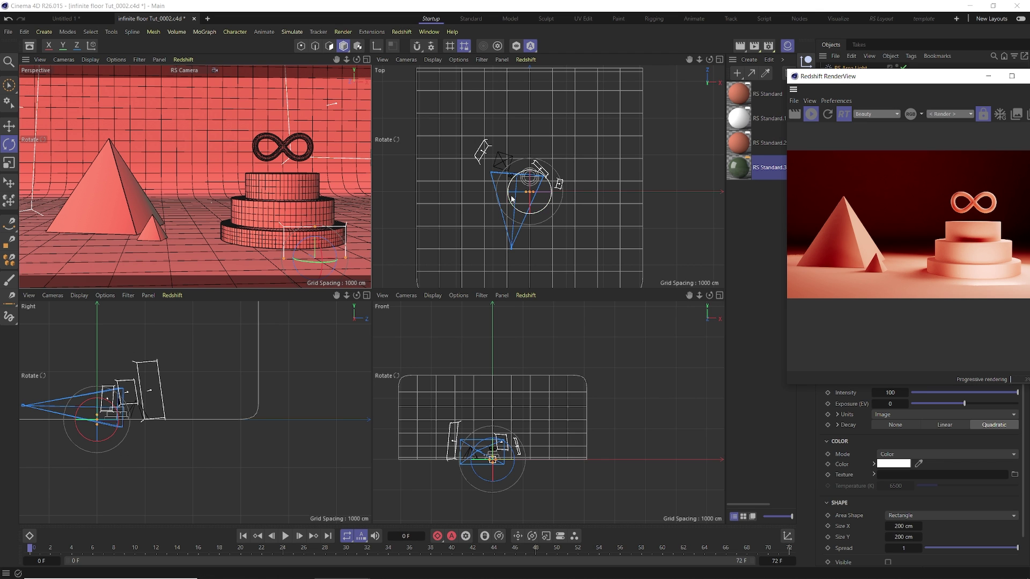
pyautogui.middleClick(530, 199)
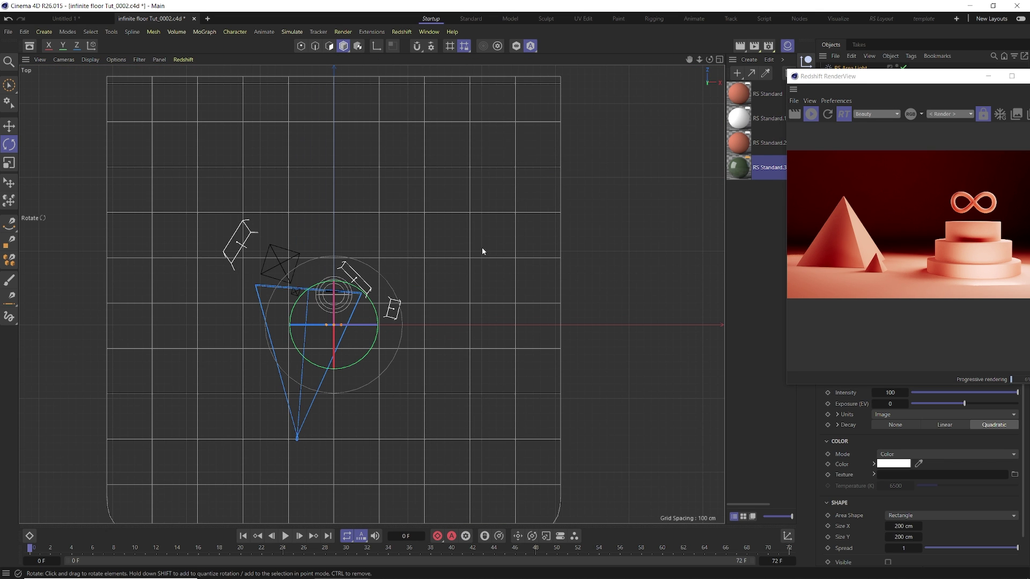
pyautogui.press('e')
pyautogui.moveTo(329, 278); pyautogui.dragTo(337, 87)
pyautogui.press('r')
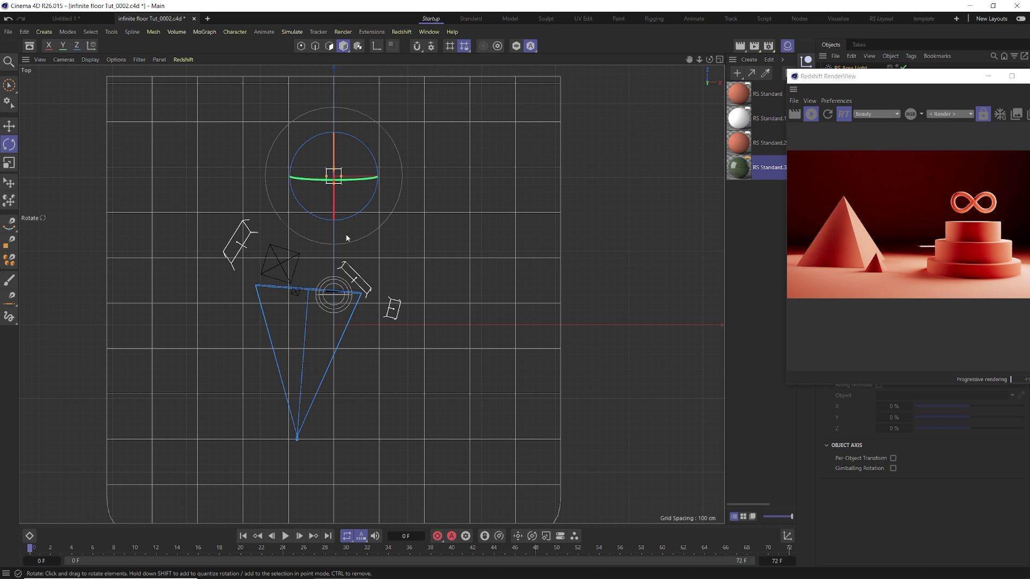
# Raise the area light above the floor, enlarge it to about 5798 by 1856 cm and shift it toward the back wall.
pyautogui.middleClick(326, 280)
pyautogui.press('e')
pyautogui.moveTo(228, 172); pyautogui.dragTo(171, 70)
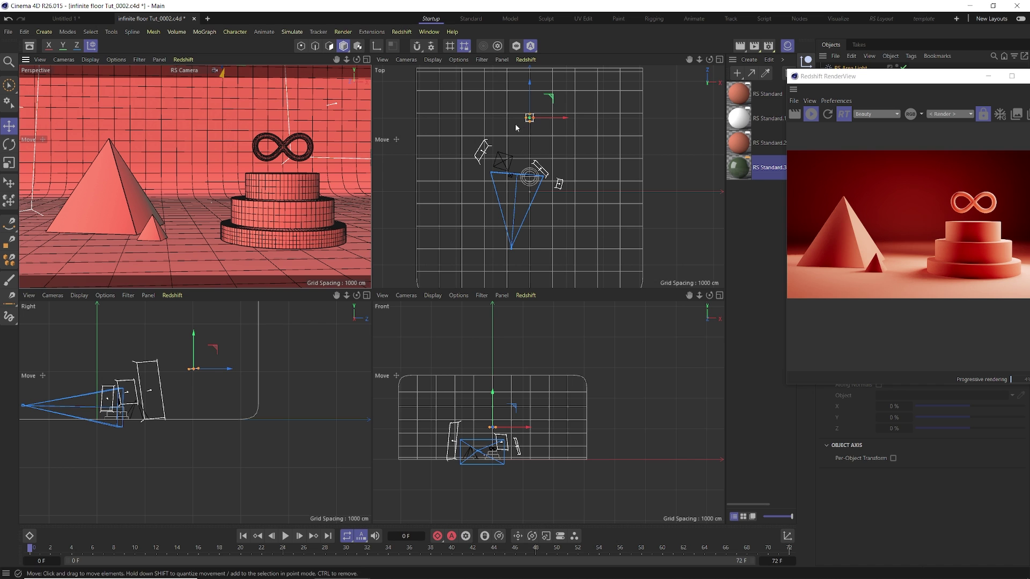
pyautogui.moveTo(526, 118); pyautogui.dragTo(423, 118)
pyautogui.moveTo(530, 117); pyautogui.dragTo(527, 85)
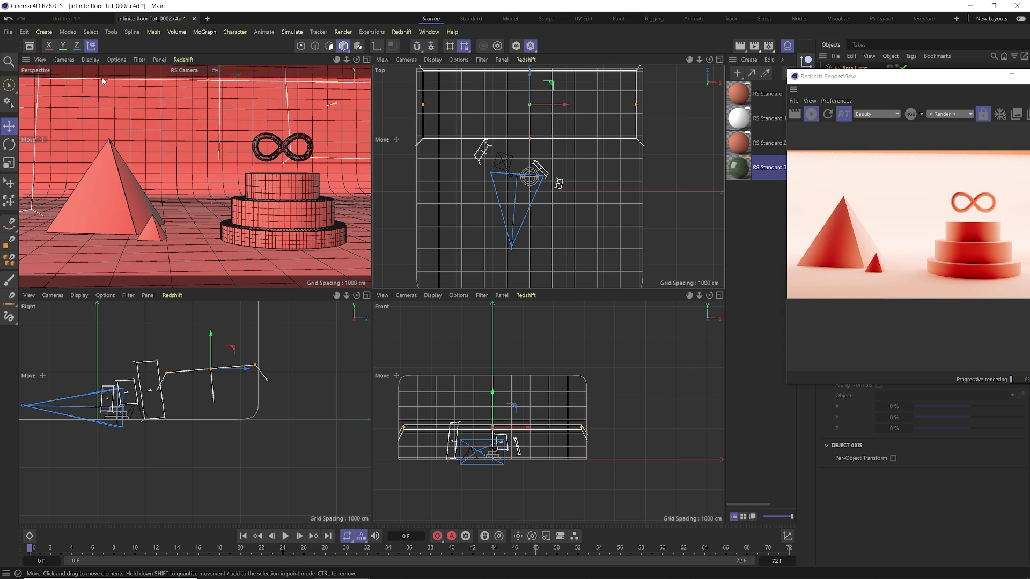
# Raise the enlarged area light further up the wall and tilt it slightly toward the backdrop.
pyautogui.moveTo(493, 416); pyautogui.dragTo(492, 392)
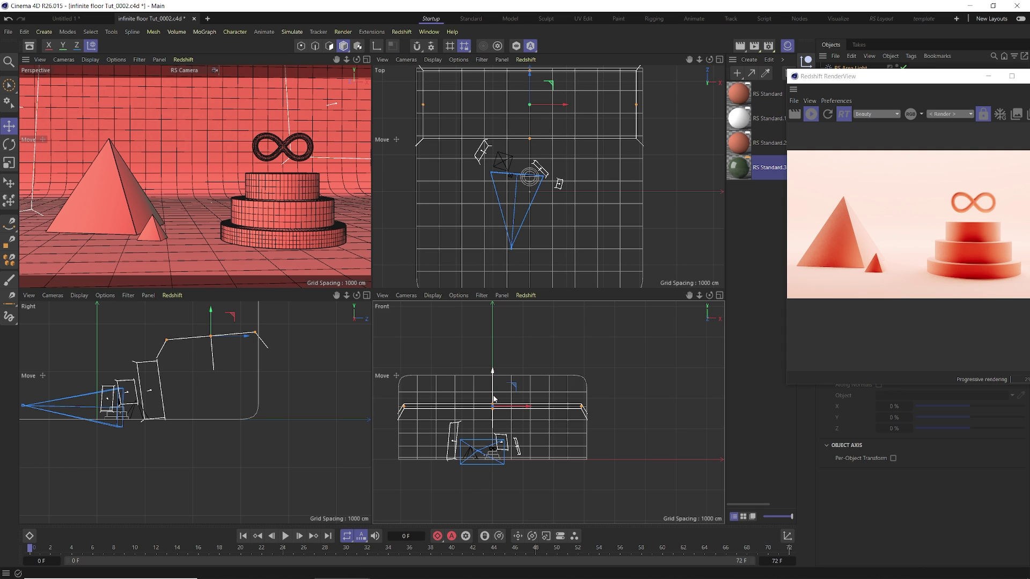
pyautogui.press('r')
pyautogui.moveTo(492, 395); pyautogui.dragTo(493, 401)
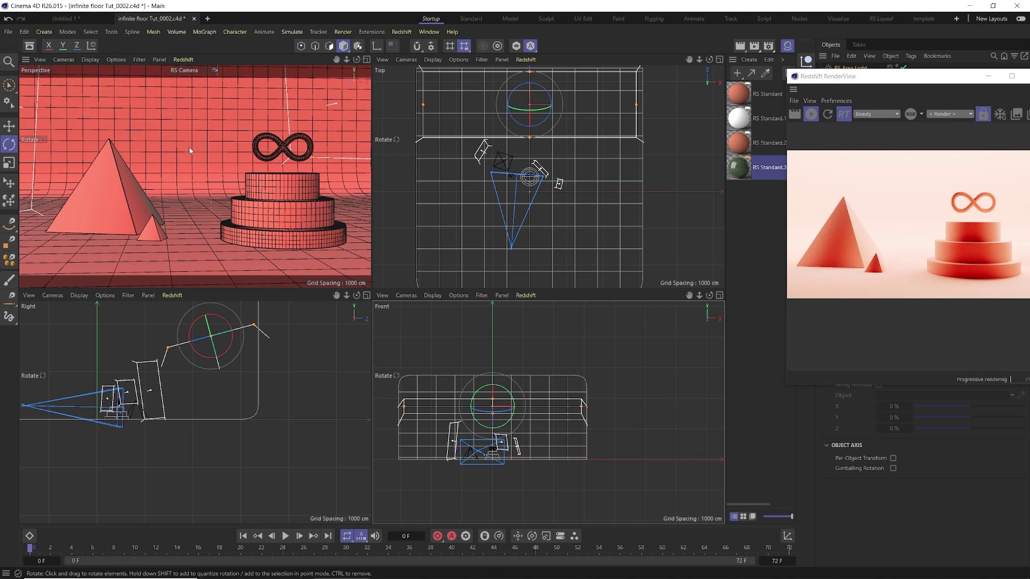
# Bring the render preview over the viewports and magnify its image to examine the backdrop lighting.
pyautogui.moveTo(880, 79); pyautogui.dragTo(384, 88)
pyautogui.moveTo(552, 102); pyautogui.dragTo(791, 102)
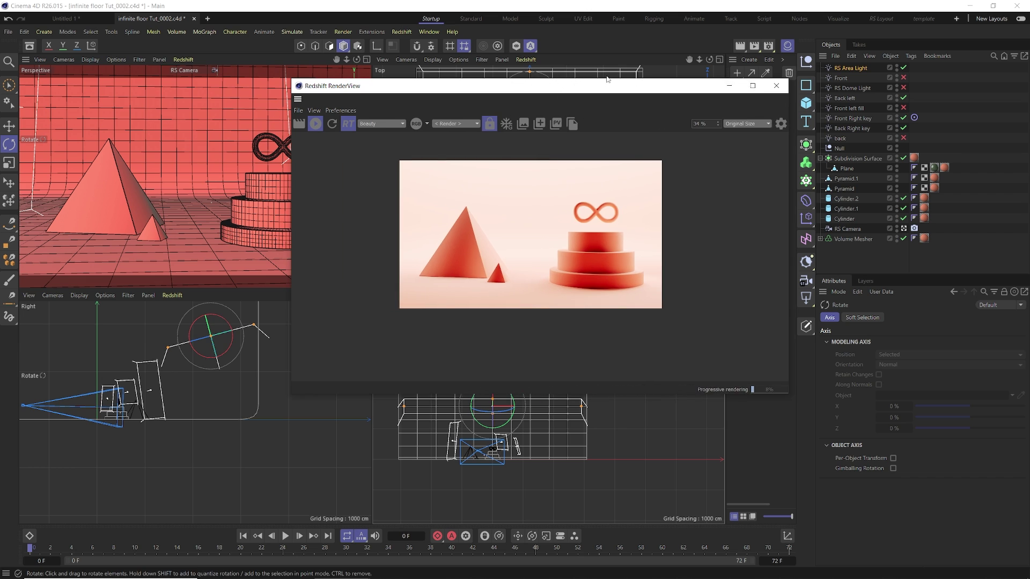
pyautogui.moveTo(644, 83); pyautogui.dragTo(477, 44)
pyautogui.scroll(3, 354, 201)
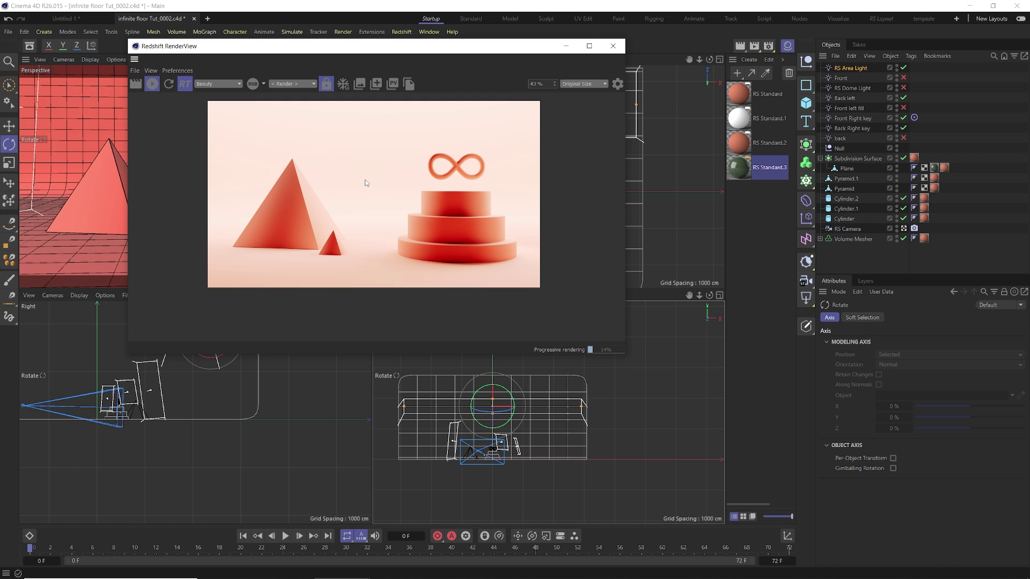
# Rename the new area light BACK and lower its intensity to 16.59.
pyautogui.click(854, 69)
pyautogui.doubleClick(854, 69)
pyautogui.write('BACK')
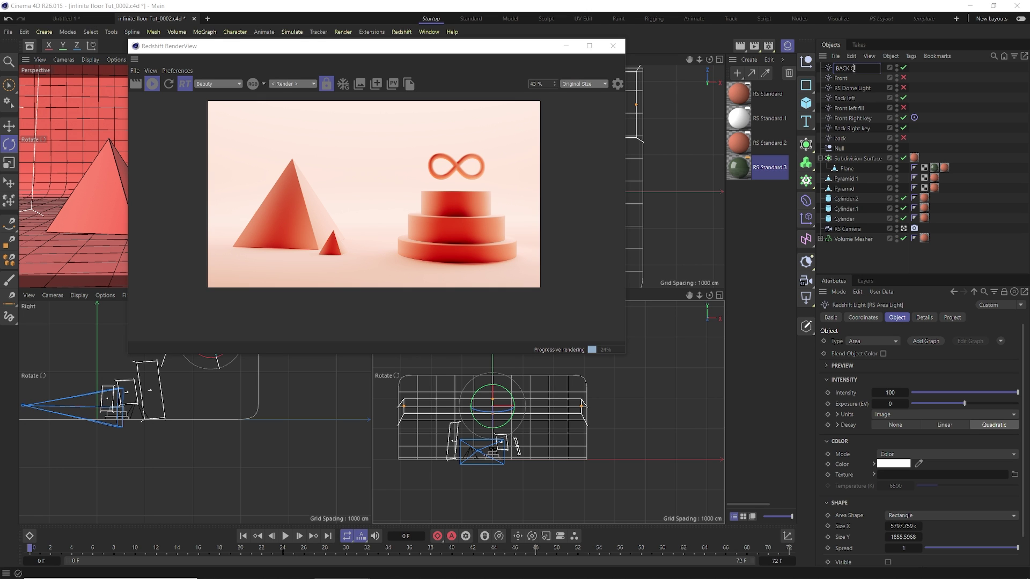
pyautogui.press('Return')
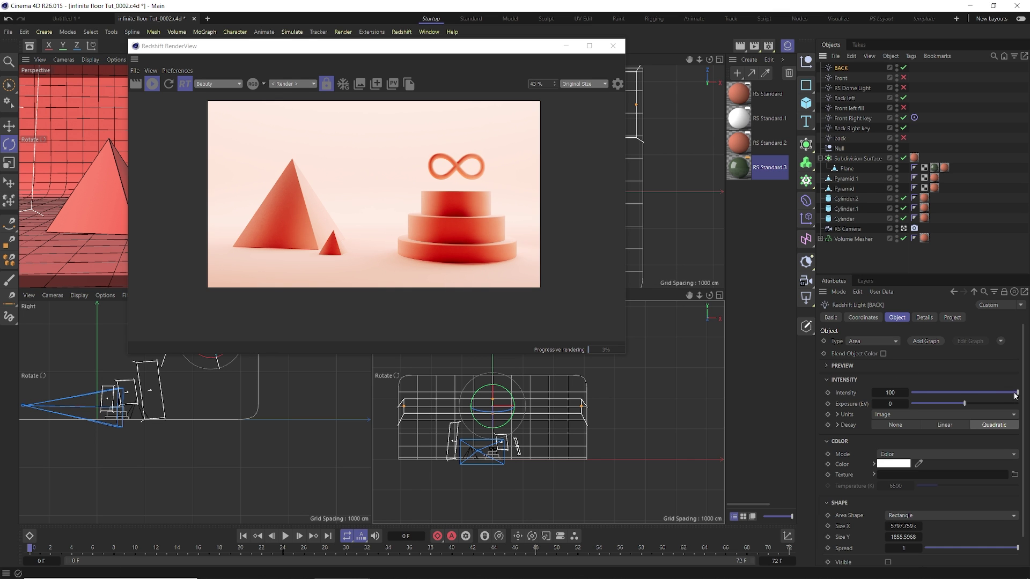
pyautogui.moveTo(1015, 395); pyautogui.dragTo(928, 395)
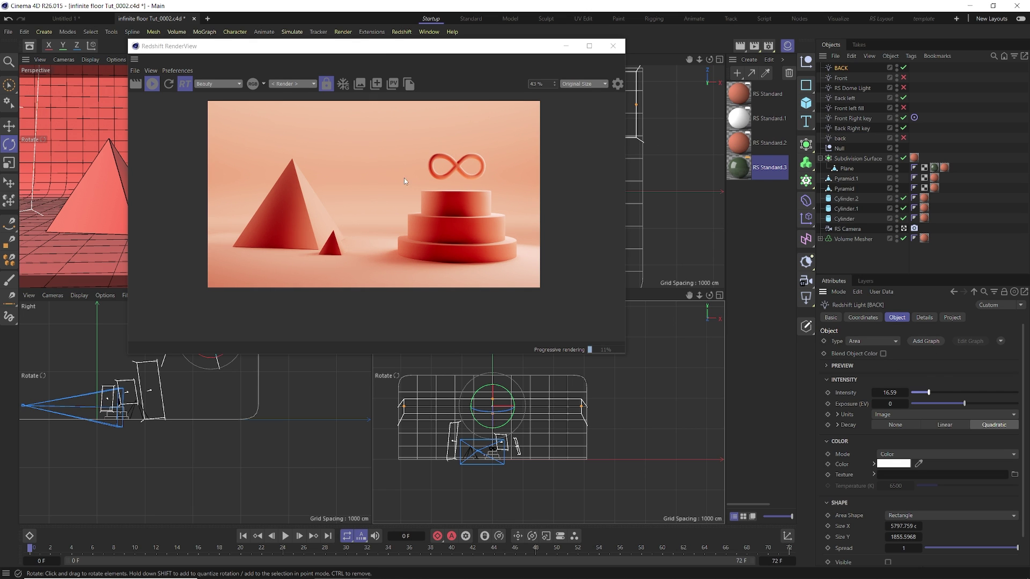
# Set the reflection roughness of the red floor material to 0.093.
pyautogui.doubleClick(738, 143)
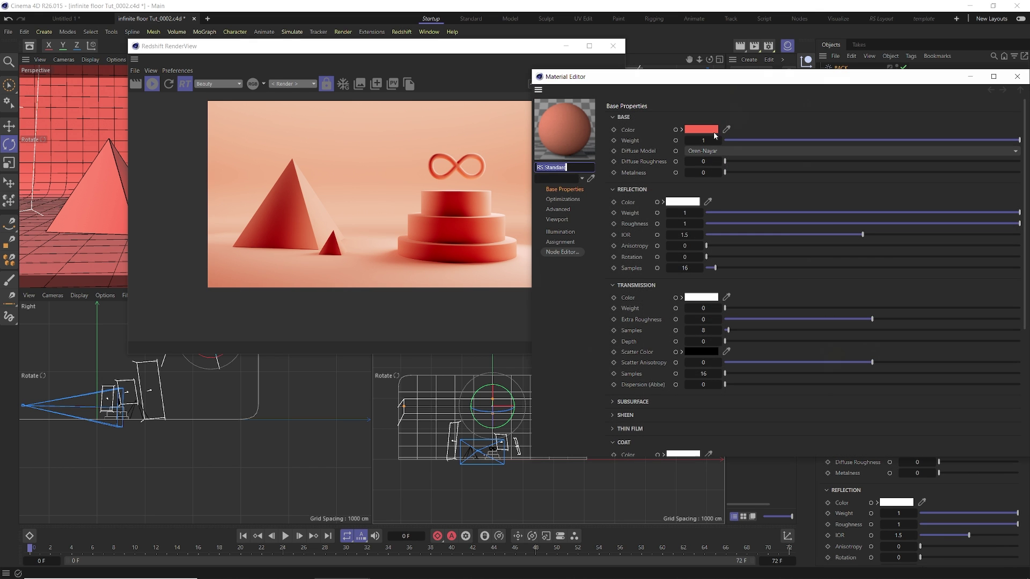
pyautogui.moveTo(748, 224); pyautogui.dragTo(734, 223)
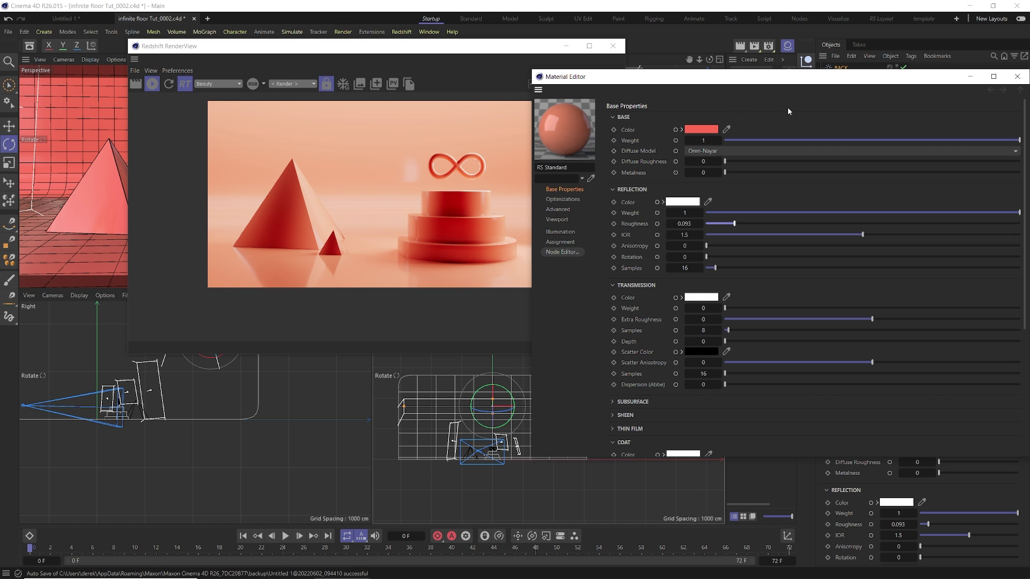
pyautogui.moveTo(793, 82)
pyautogui.mouseDown()
pyautogui.moveTo(718, 243)
pyautogui.moveTo(647, 208)
pyautogui.moveTo(788, 80)
pyautogui.mouseUp()
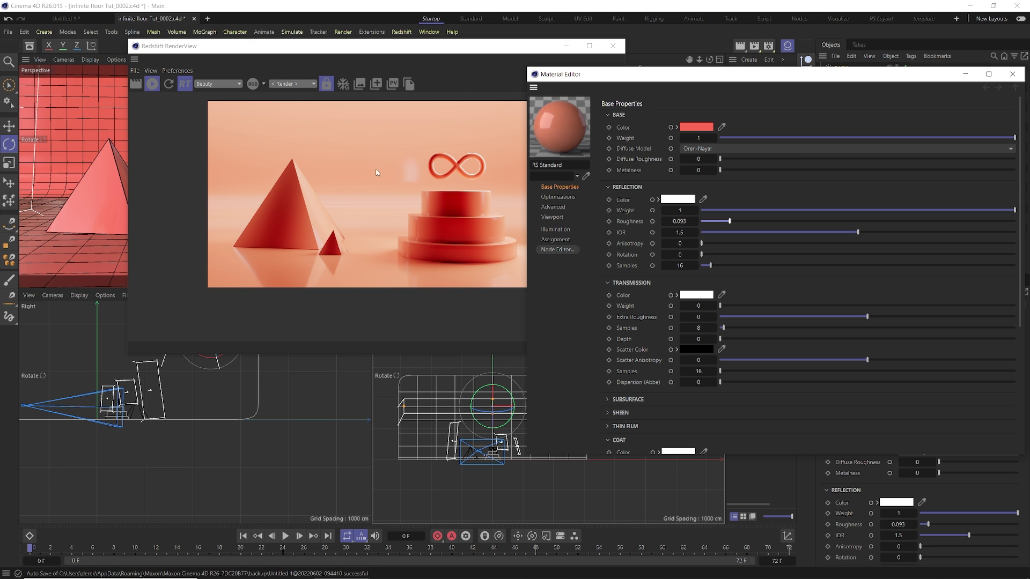
# Switch off the BACK light and move the material editor and render preview aside to uncover the side views.
pyautogui.moveTo(643, 74); pyautogui.dragTo(491, 151)
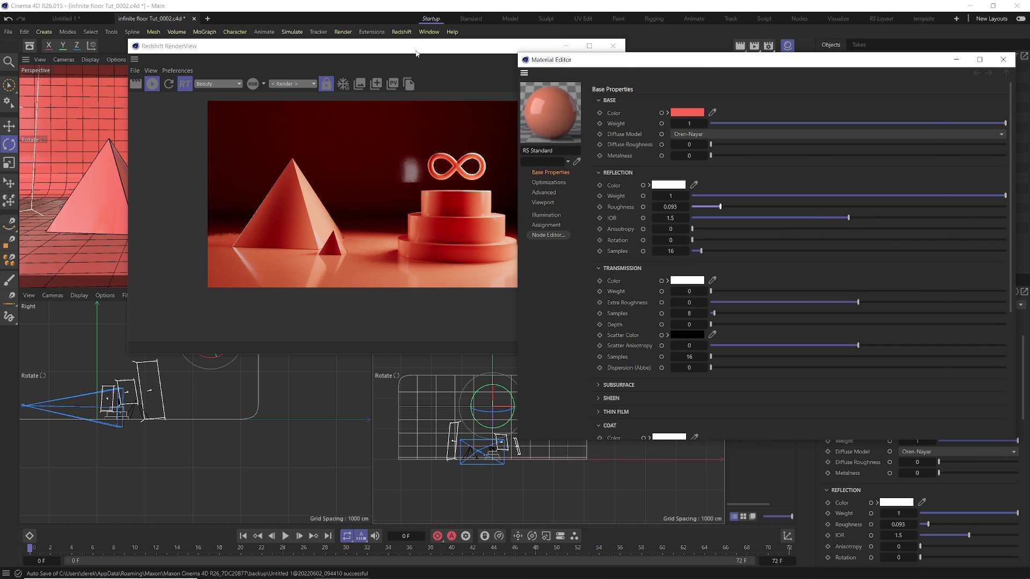
pyautogui.moveTo(416, 52); pyautogui.dragTo(729, 123)
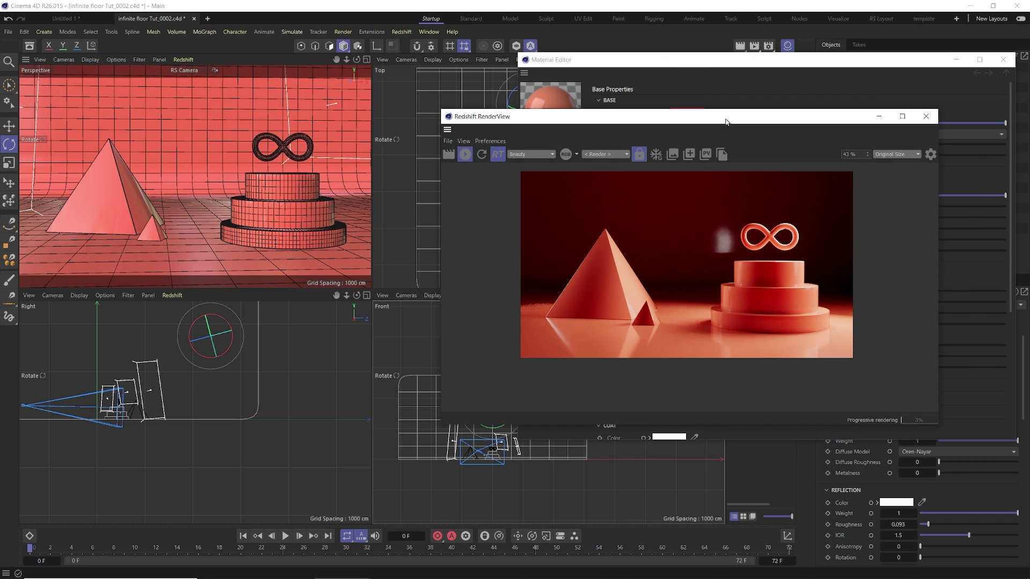
# Try moving the backdrop farther behind the objects in the side view and compare the render.
pyautogui.press('e')
pyautogui.moveTo(131, 417); pyautogui.dragTo(257, 430)
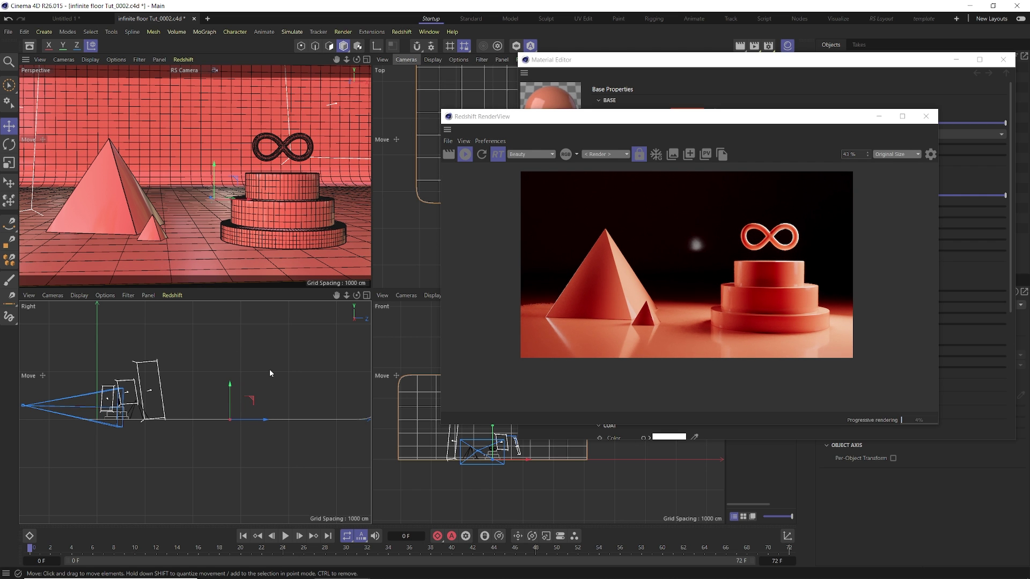
pyautogui.moveTo(270, 369); pyautogui.dragTo(251, 286)
pyautogui.moveTo(664, 116); pyautogui.dragTo(599, 113)
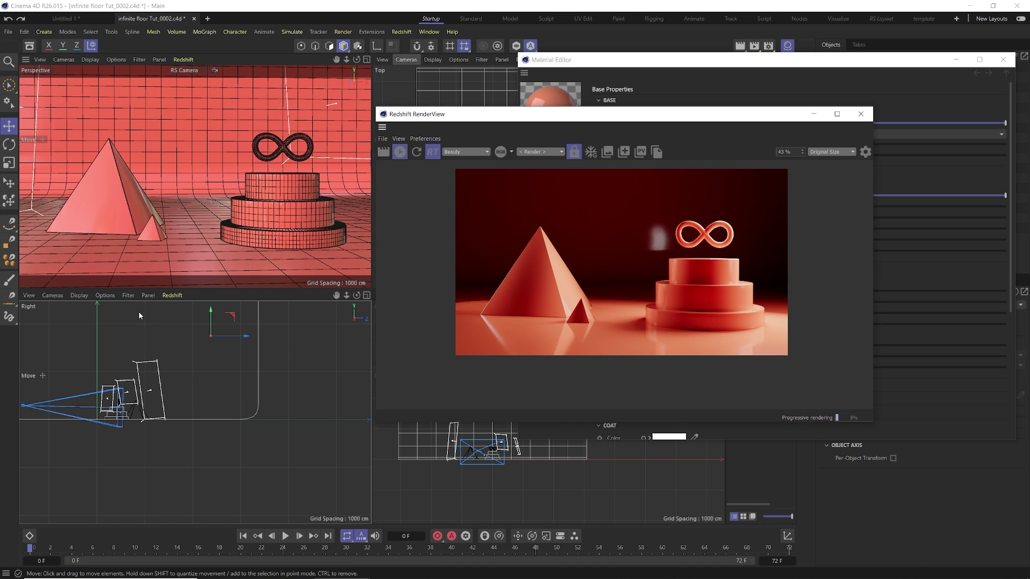
# Set the reflection roughness of the red RS Standard material to 0.319.
pyautogui.moveTo(547, 125); pyautogui.dragTo(419, 180)
pyautogui.moveTo(583, 173); pyautogui.dragTo(495, 157)
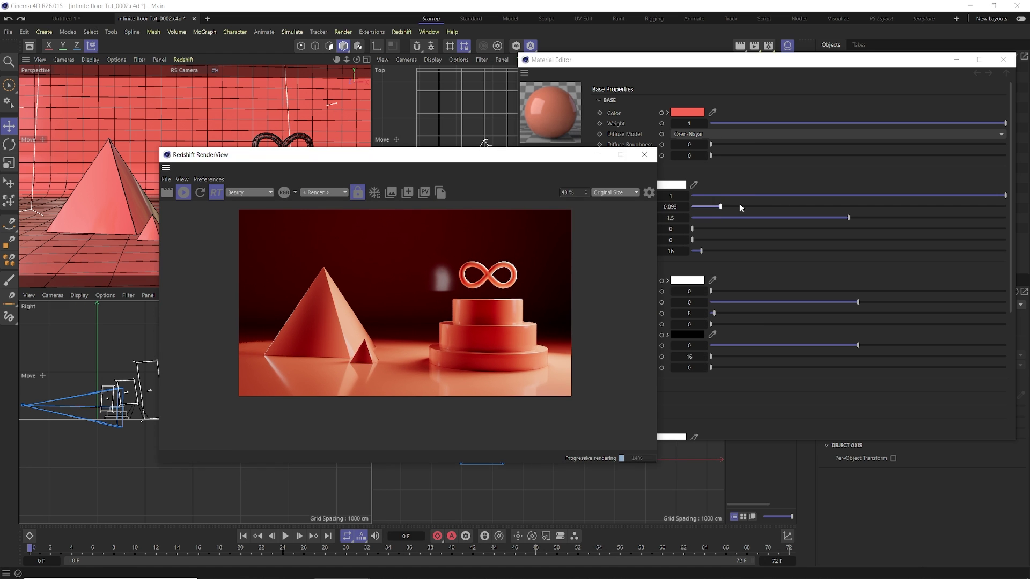
pyautogui.moveTo(741, 208); pyautogui.dragTo(792, 207)
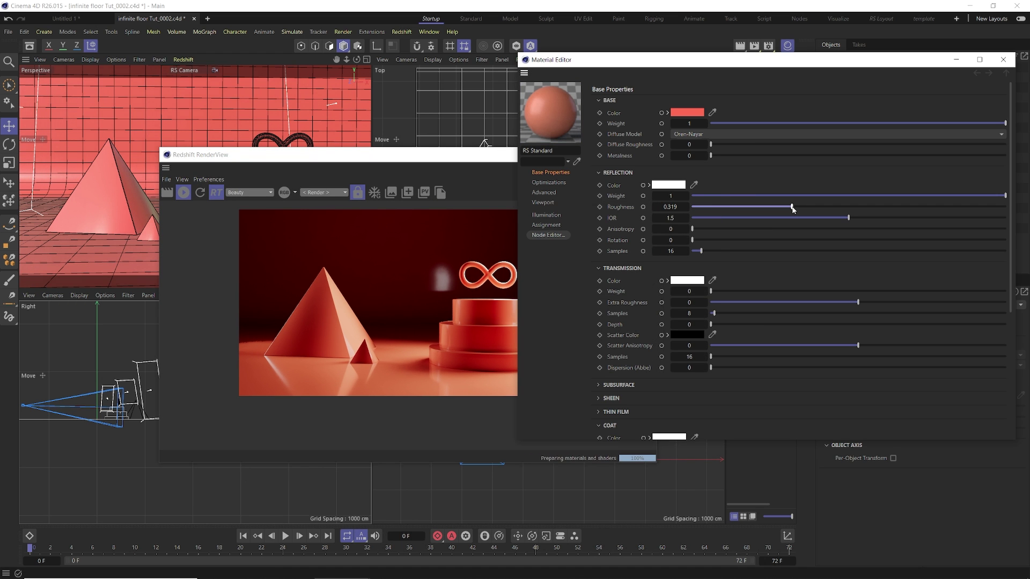
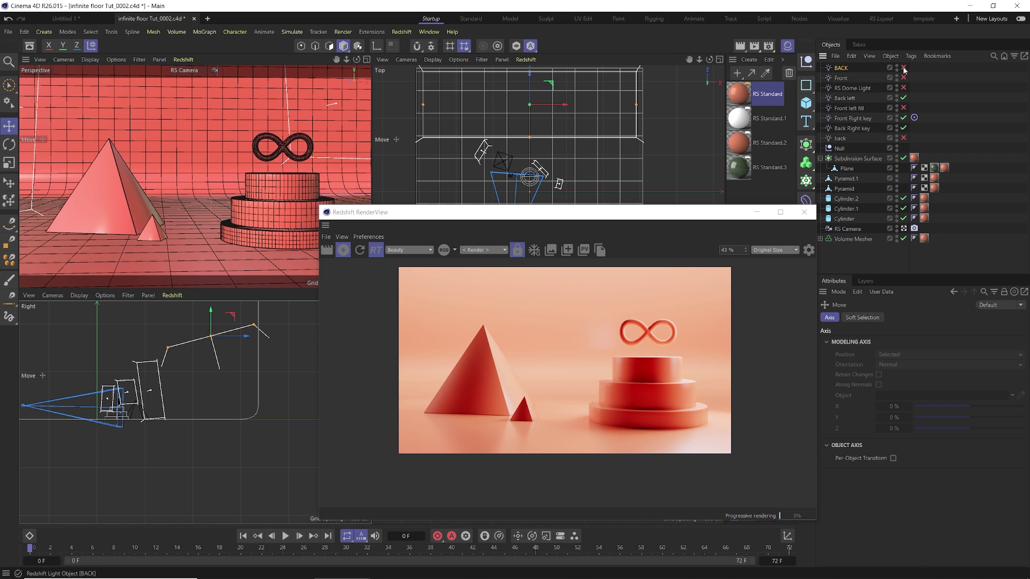
# Move the Front Right key light far out from the objects in the top view and set its intensity to 100.
pyautogui.click(904, 97)
pyautogui.click(903, 97)
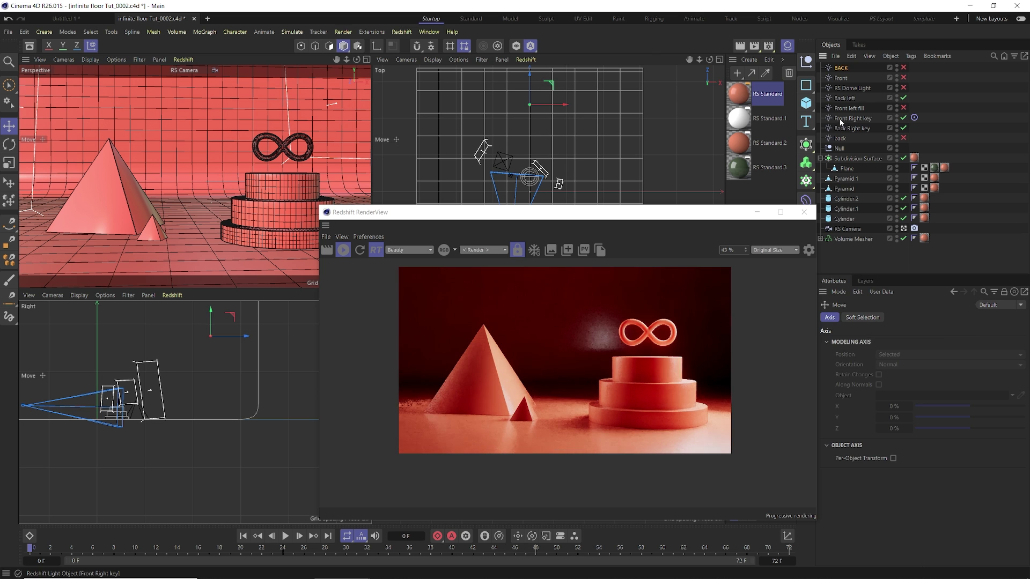
pyautogui.click(559, 182)
pyautogui.moveTo(582, 163); pyautogui.dragTo(700, 199)
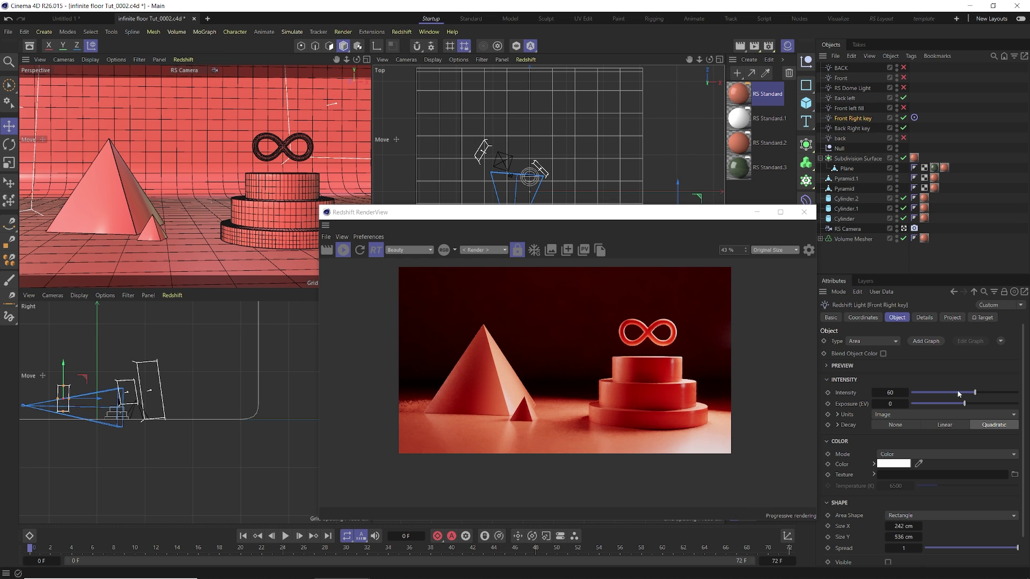
pyautogui.moveTo(975, 392); pyautogui.dragTo(1022, 394)
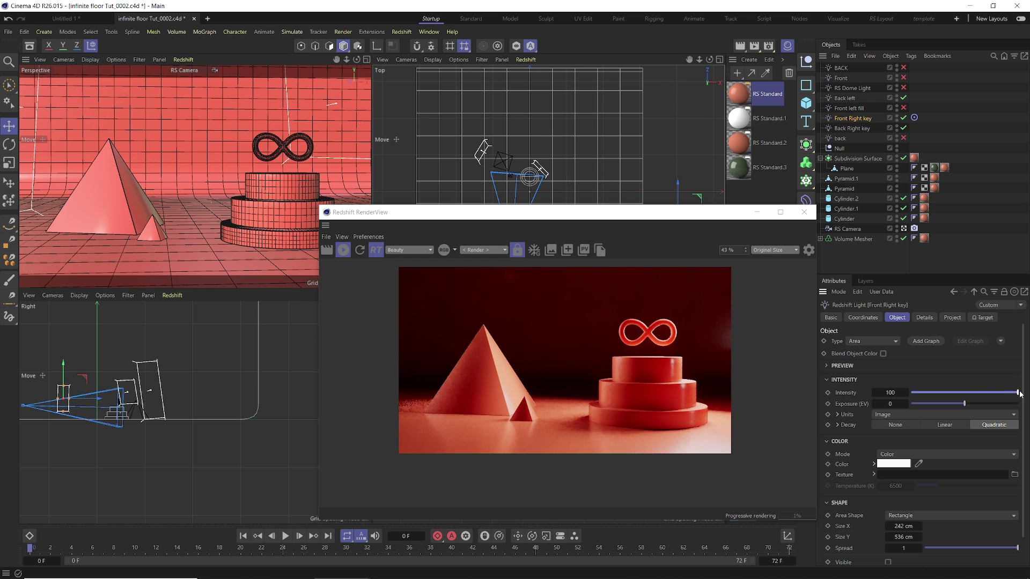
pyautogui.moveTo(704, 199); pyautogui.dragTo(706, 203)
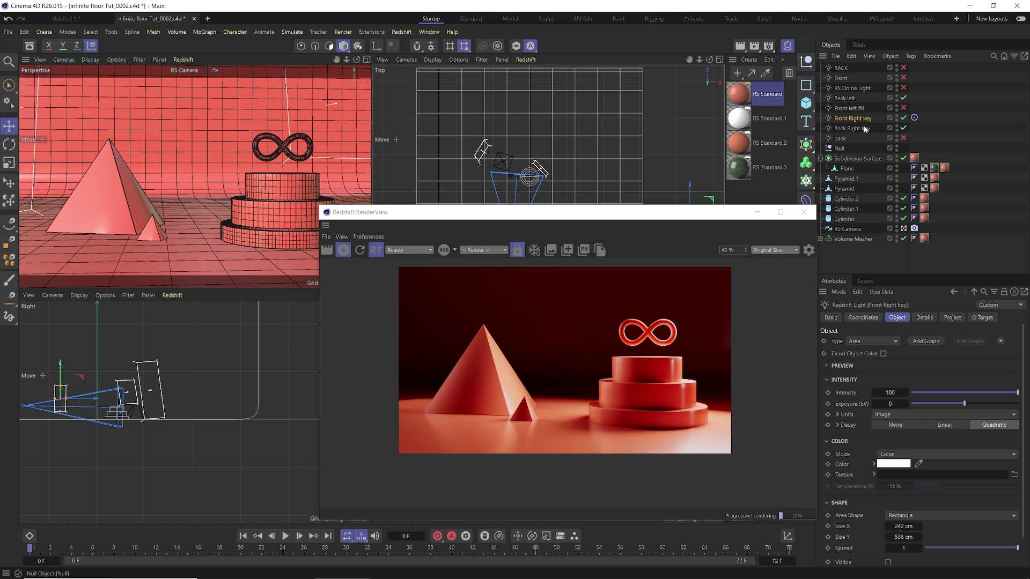
# Switch on the BACK light and change the base color of the RS Standard material to black.
pyautogui.click(903, 68)
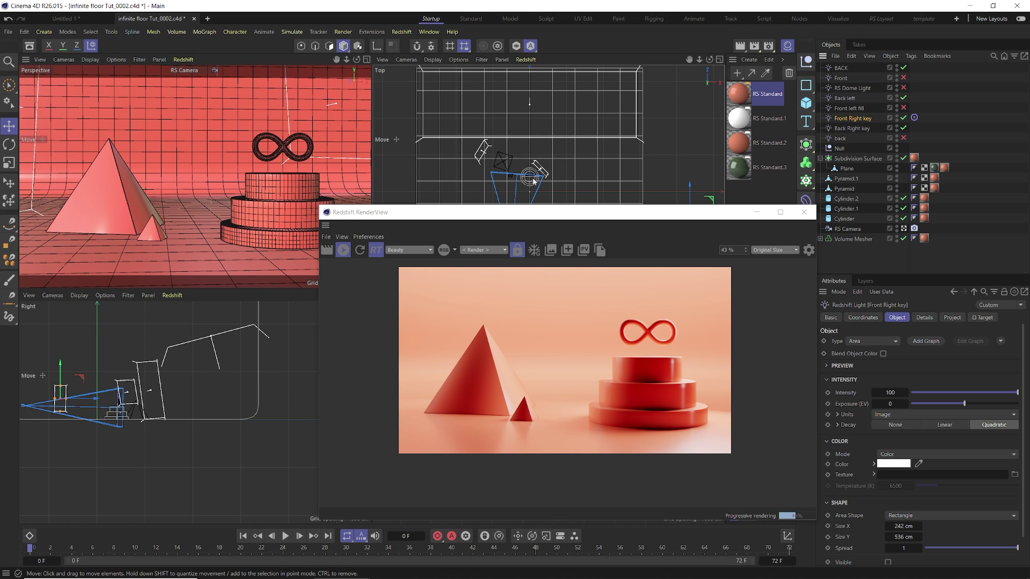
pyautogui.moveTo(570, 213); pyautogui.dragTo(460, 129)
pyautogui.doubleClick(739, 94)
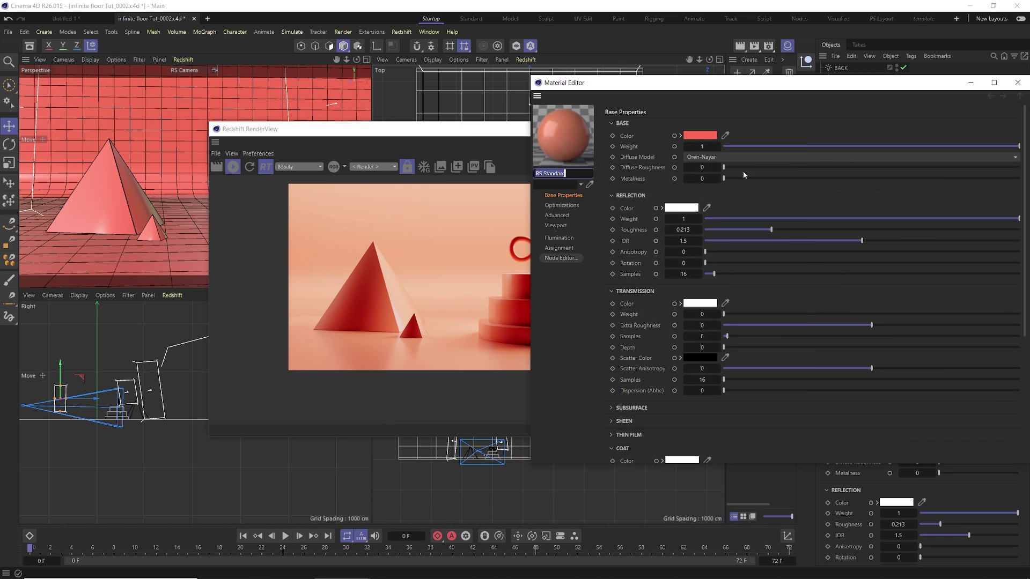
pyautogui.click(700, 135)
pyautogui.moveTo(633, 226); pyautogui.dragTo(600, 256)
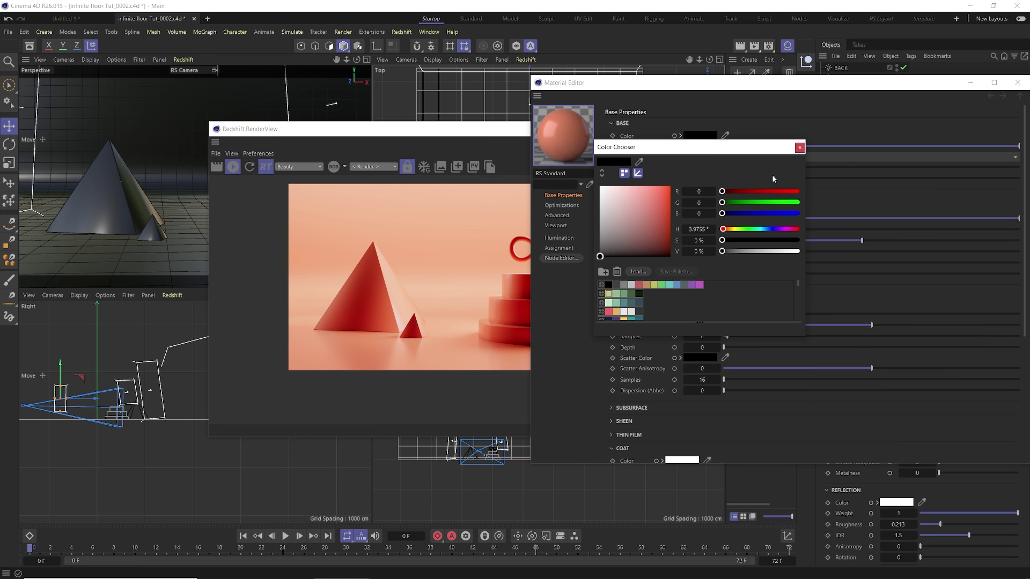
pyautogui.click(800, 148)
pyautogui.click(477, 129)
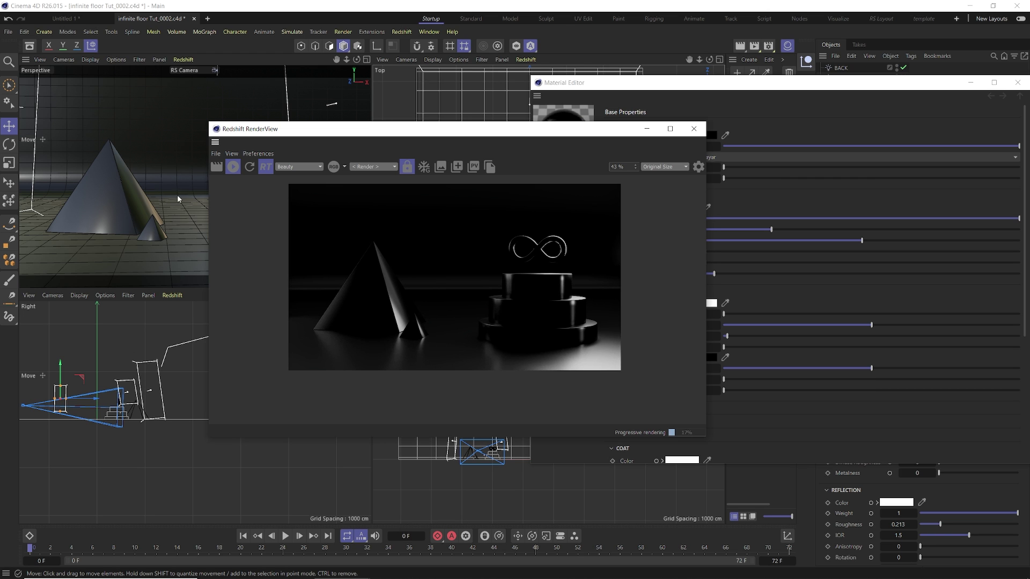
pyautogui.moveTo(404, 137); pyautogui.dragTo(308, 129)
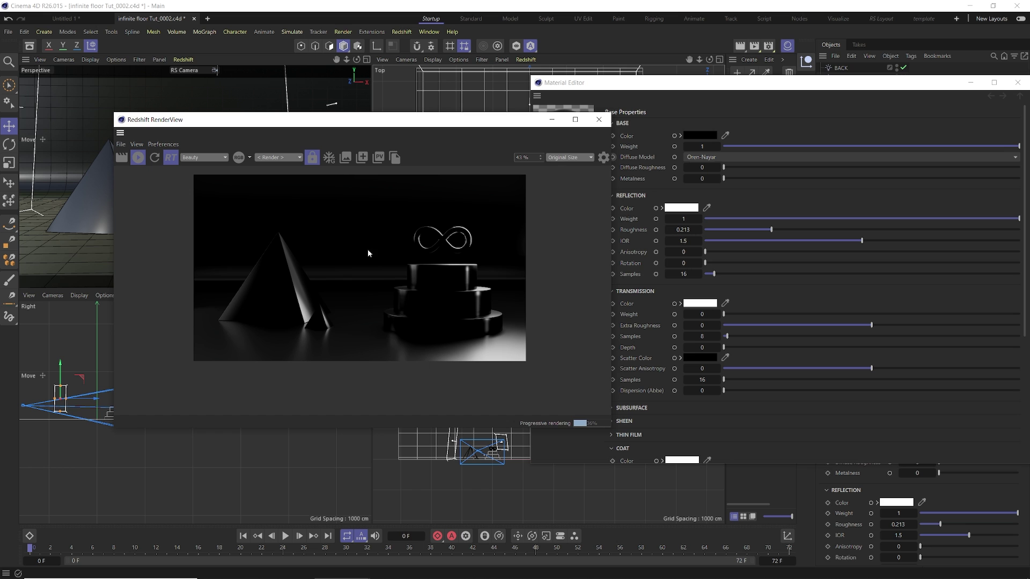
# Set the material's base color to a dark purple (RGB 18, 13, 43) and its reflection roughness to 1.
pyautogui.click(700, 135)
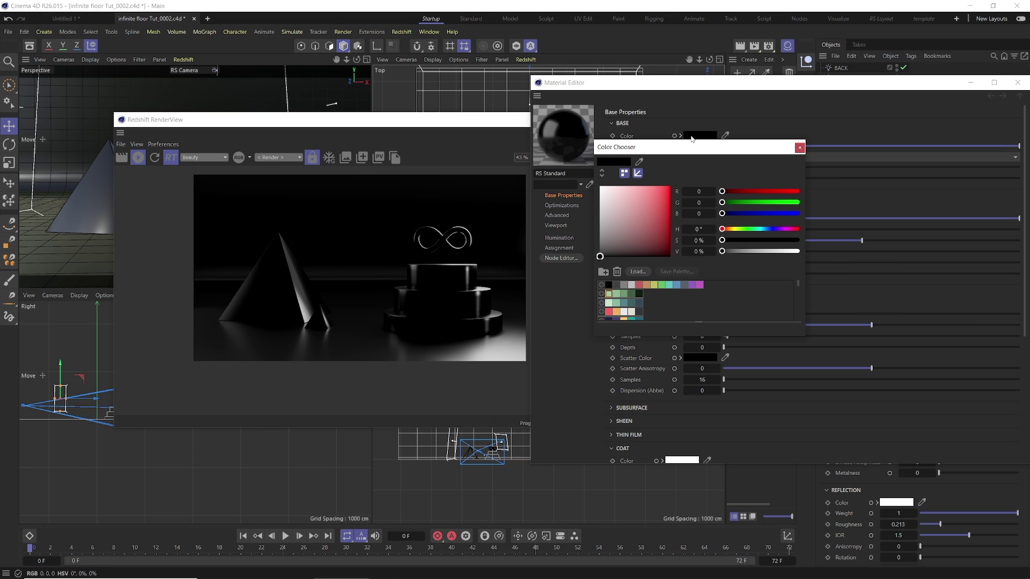
pyautogui.moveTo(660, 226)
pyautogui.mouseDown()
pyautogui.moveTo(668, 217)
pyautogui.moveTo(670, 237)
pyautogui.mouseUp()
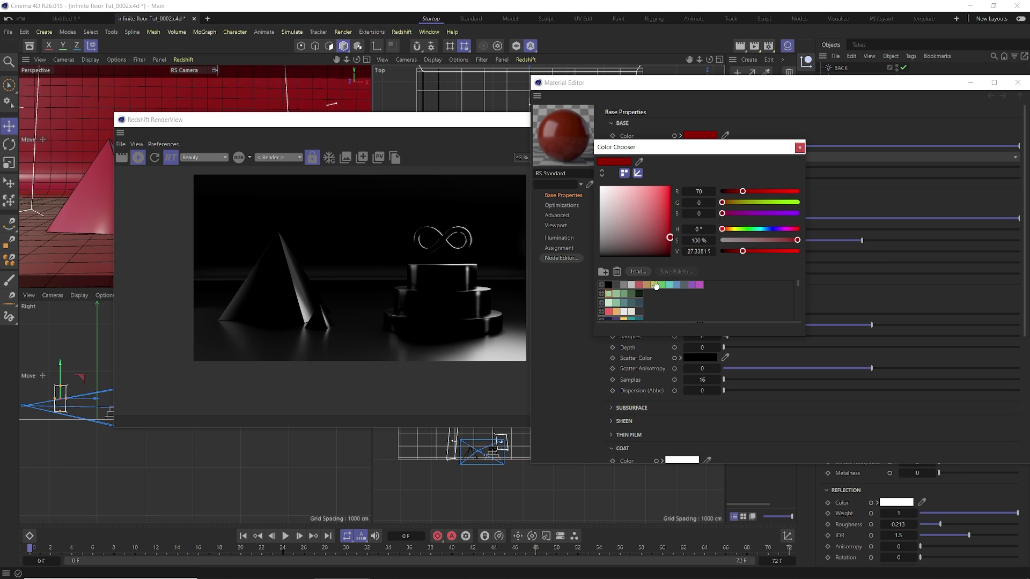
pyautogui.scroll(-3, 616, 300)
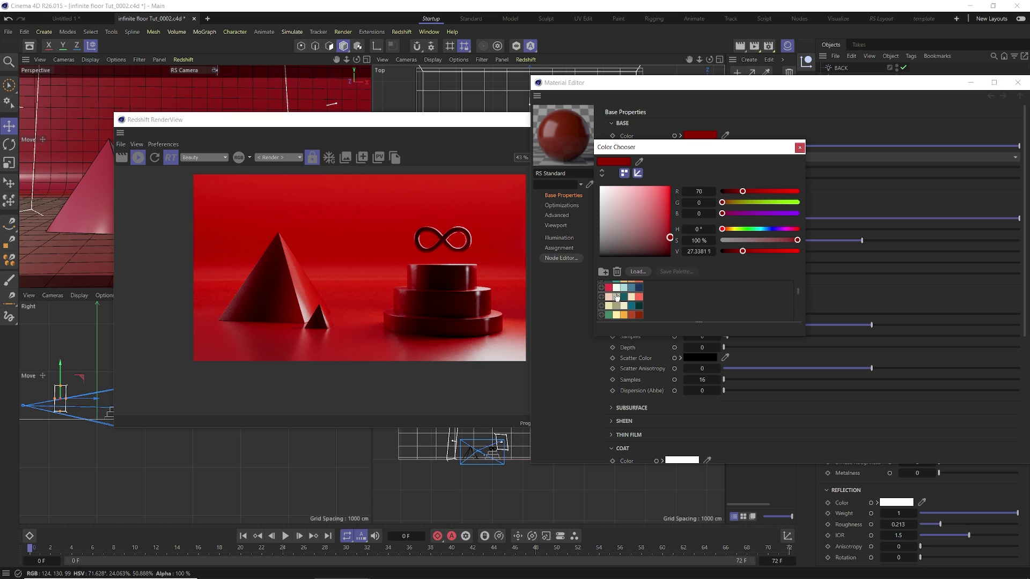
pyautogui.scroll(3, 616, 300)
pyautogui.click(617, 320)
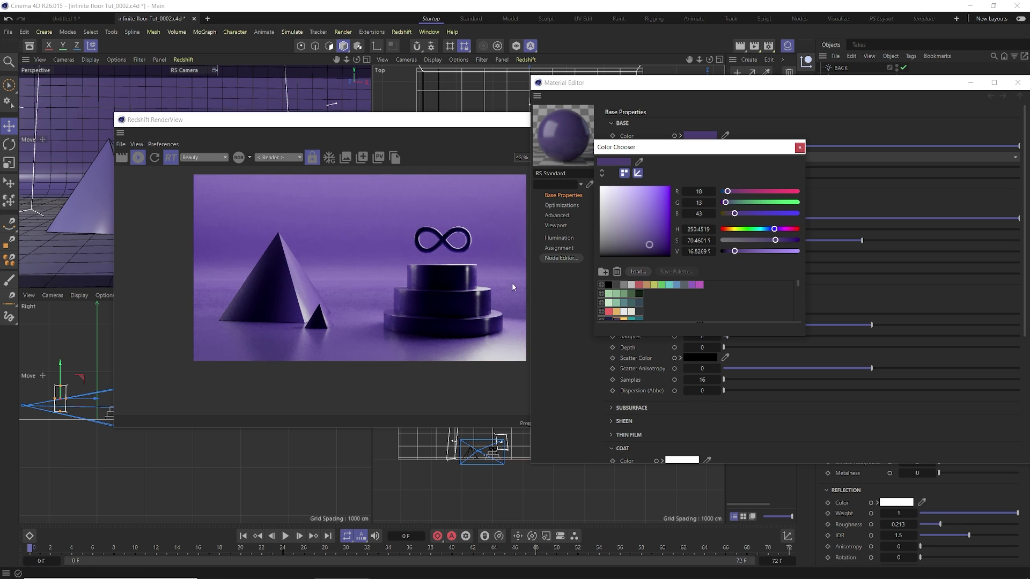
pyautogui.click(799, 148)
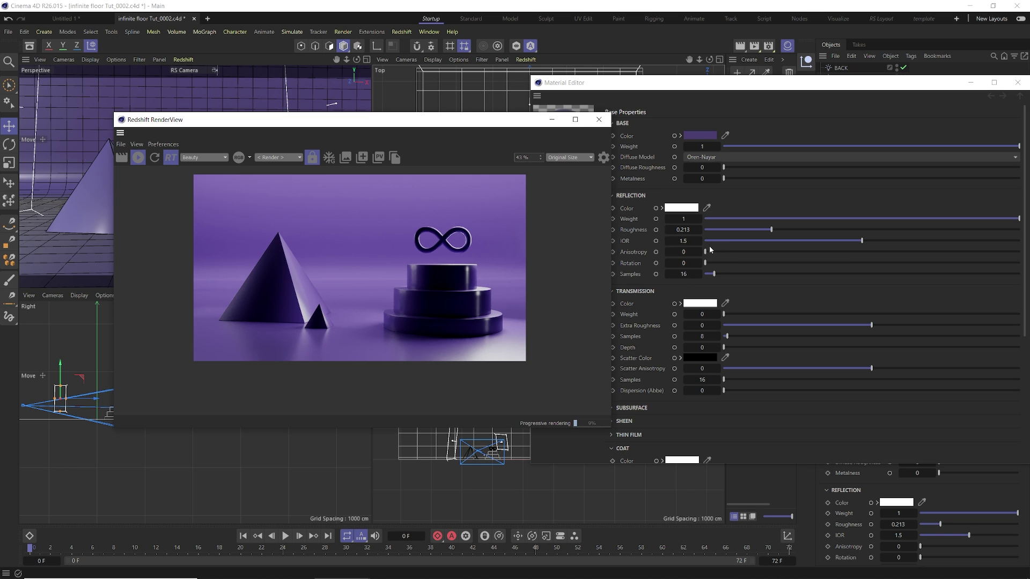
pyautogui.moveTo(716, 229); pyautogui.dragTo(995, 237)
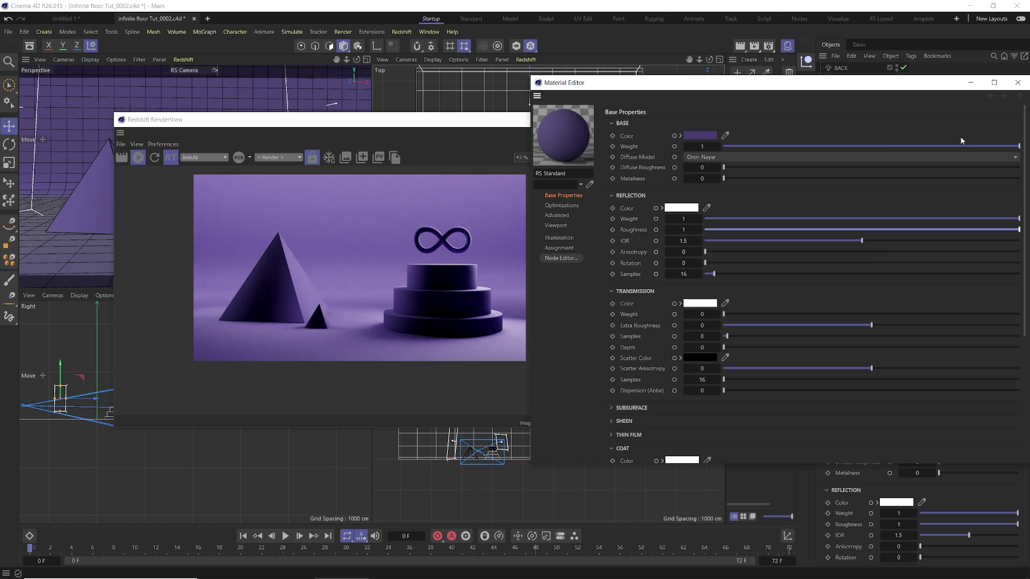
pyautogui.click(1018, 82)
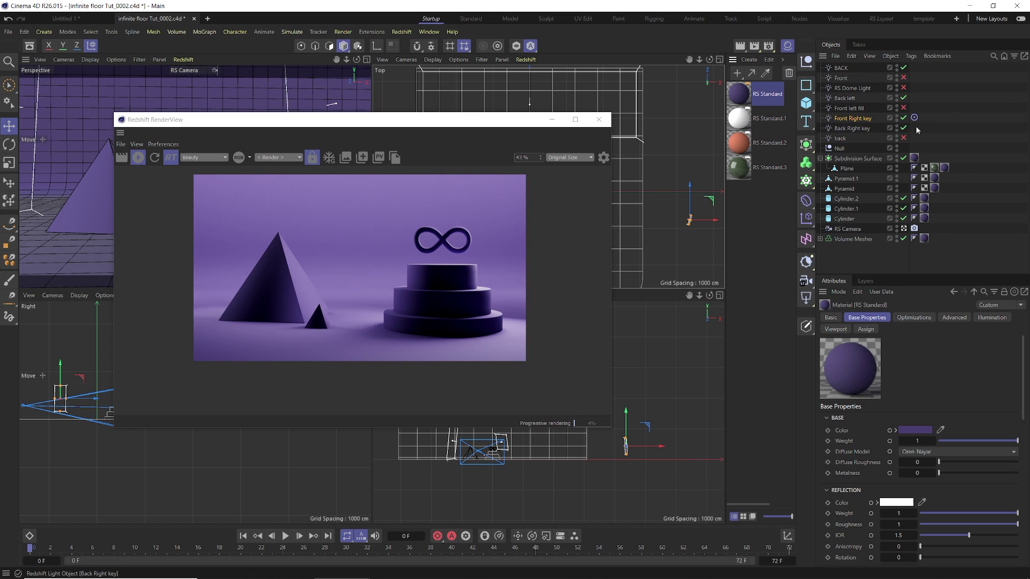
# Move the Front Right key light back in close to the objects in the top view.
pyautogui.click(862, 119)
pyautogui.moveTo(526, 120); pyautogui.dragTo(418, 120)
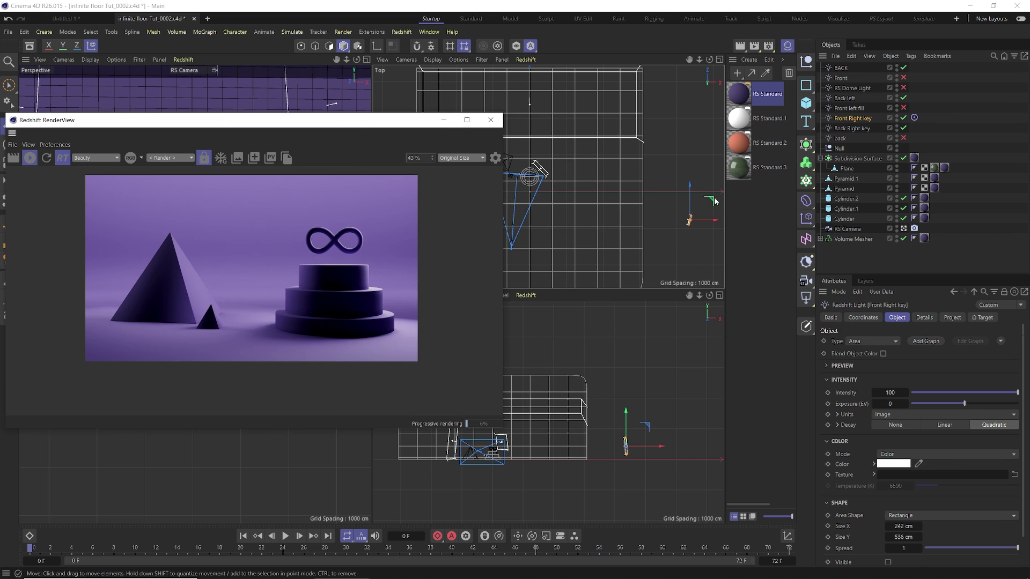
pyautogui.moveTo(607, 177); pyautogui.dragTo(582, 171)
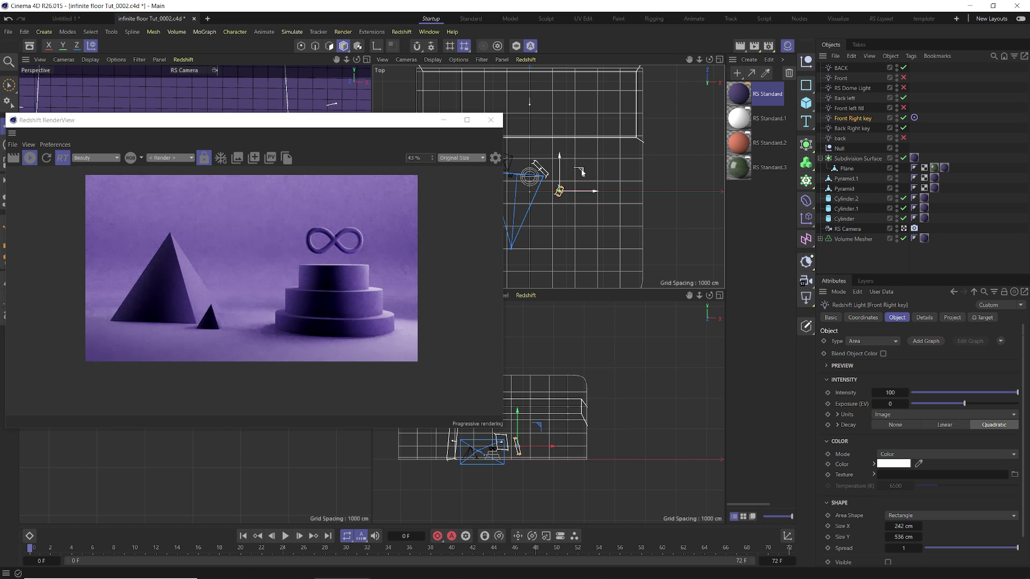
pyautogui.moveTo(311, 125); pyautogui.dragTo(487, 99)
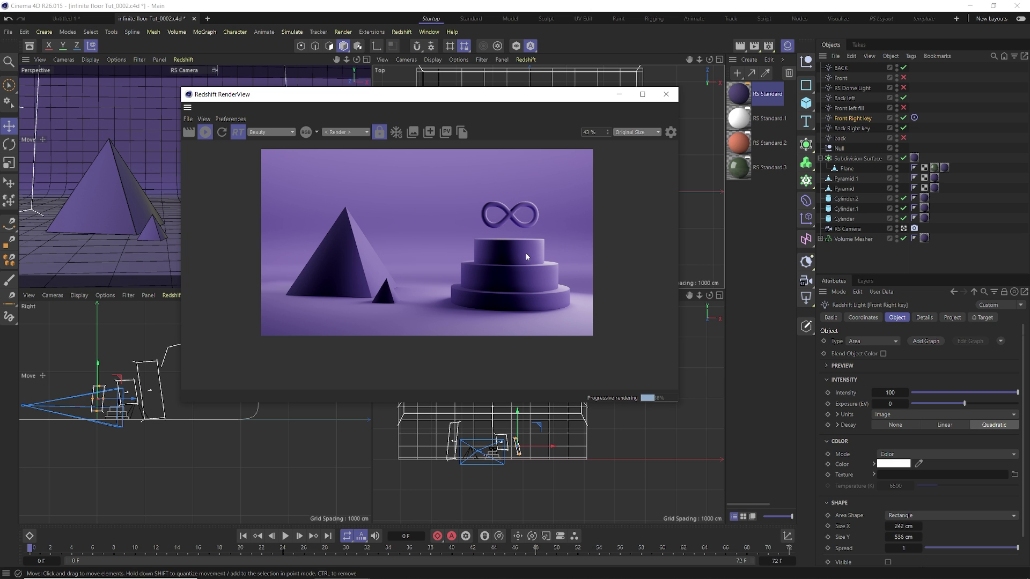
pyautogui.moveTo(521, 104); pyautogui.dragTo(535, 127)
# Raise the BACK light's intensity to 54.91 and inspect the podium and infinity shape closely in the render.
pyautogui.click(842, 68)
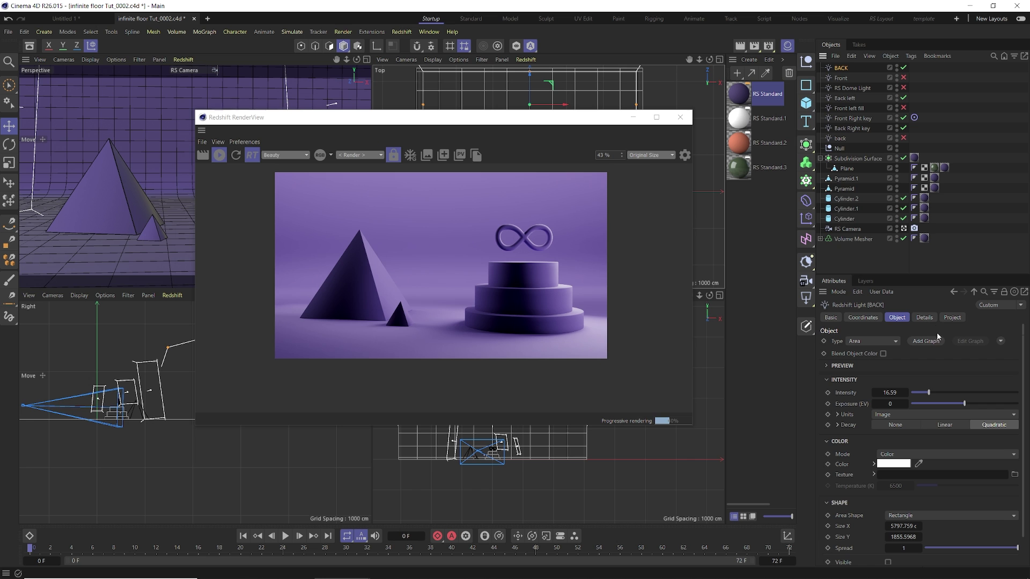
pyautogui.moveTo(936, 393); pyautogui.dragTo(970, 387)
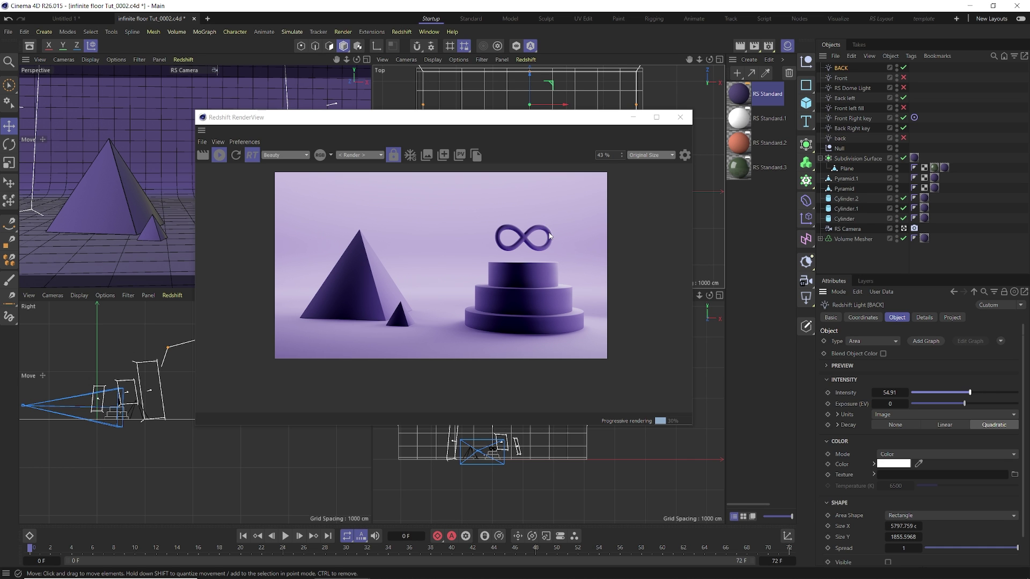
pyautogui.scroll(5, 547, 234)
pyautogui.scroll(-4, 481, 324)
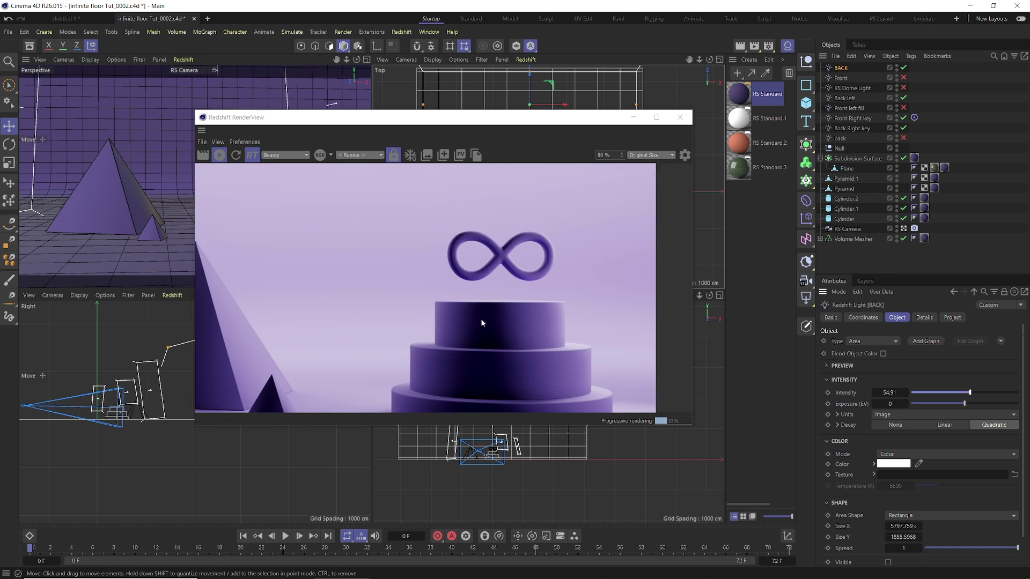
pyautogui.scroll(3, 250, 350)
pyautogui.scroll(-2, 250, 346)
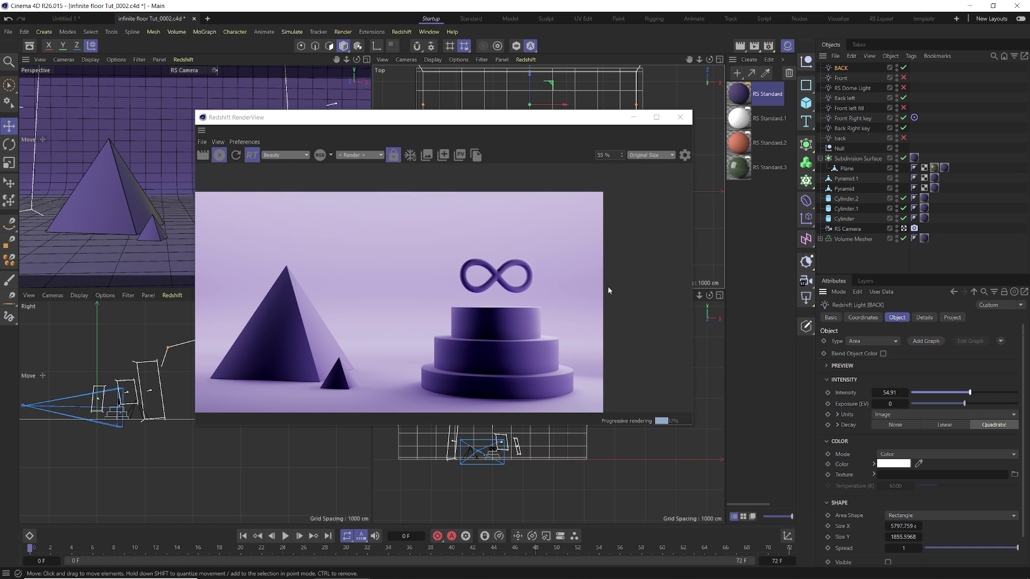
# Lower the BACK light's intensity to 0 to compare the render without its contribution.
pyautogui.moveTo(968, 393); pyautogui.dragTo(930, 396)
pyautogui.moveTo(928, 395); pyautogui.dragTo(910, 397)
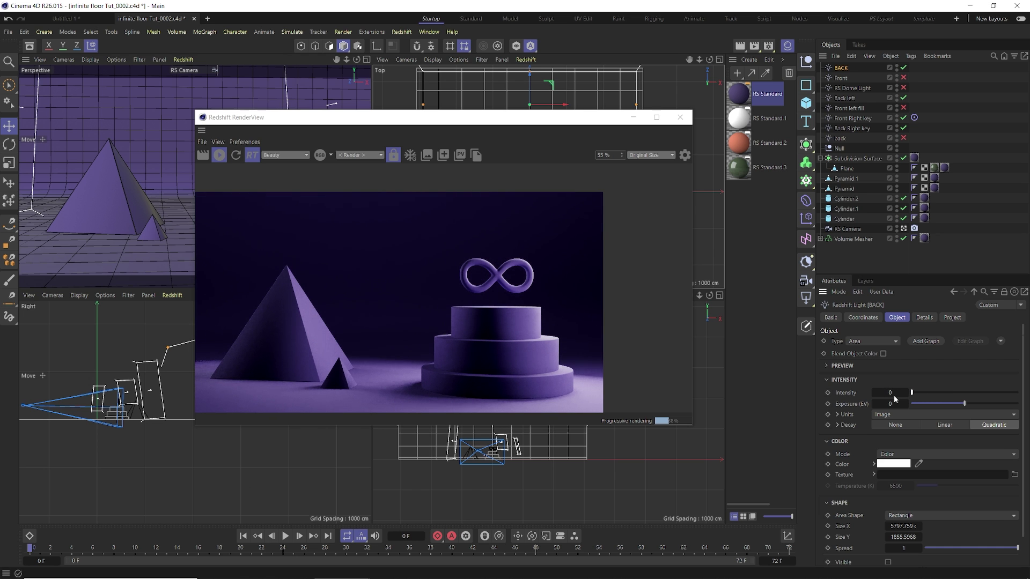
pyautogui.scroll(-1, 389, 333)
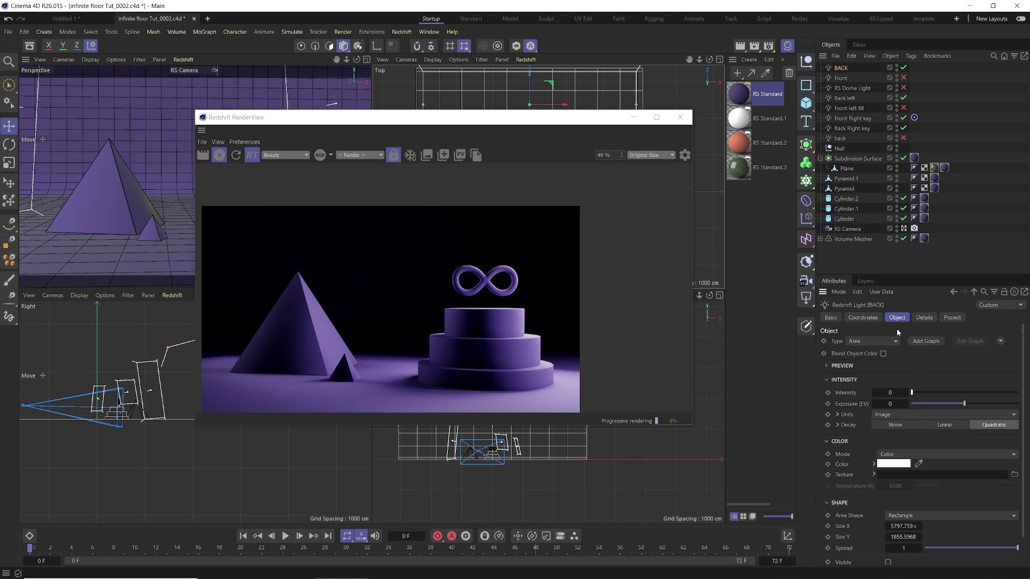
# Raise the BACK light's intensity to 48.83 while checking the brightened backdrop in the render.
pyautogui.moveTo(911, 393); pyautogui.dragTo(952, 392)
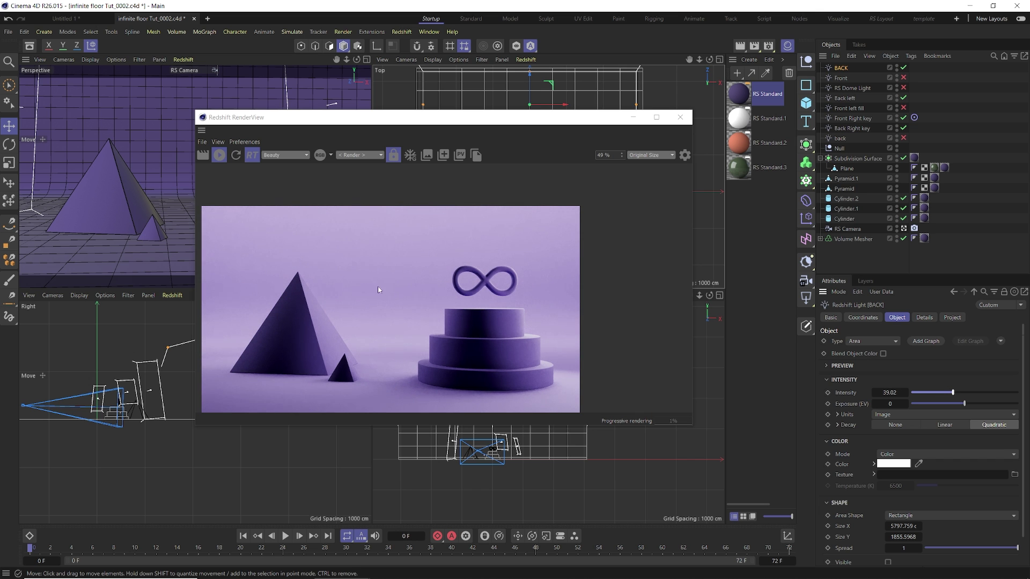
pyautogui.scroll(2, 370, 308)
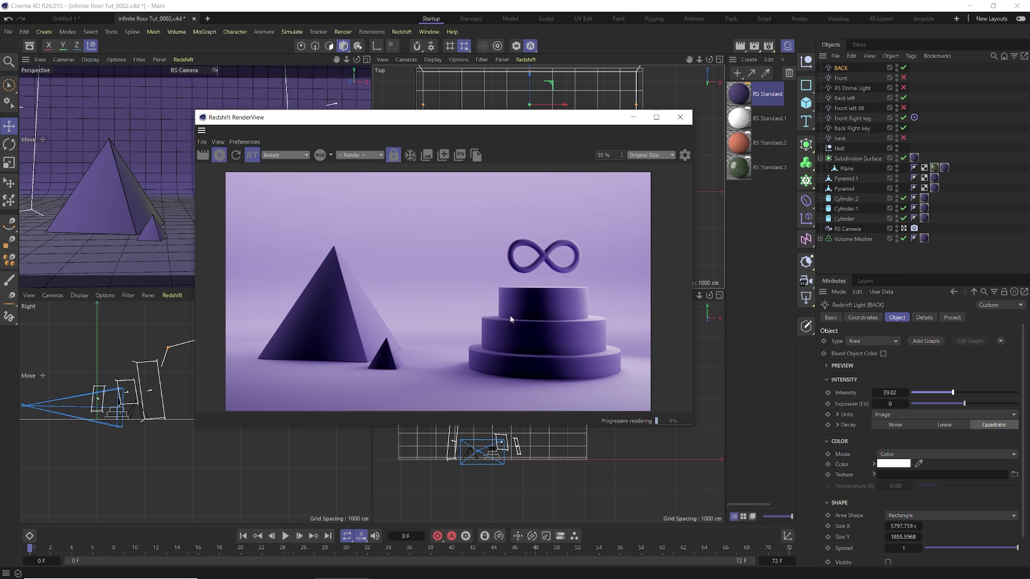
pyautogui.scroll(-2, 539, 328)
pyautogui.click(963, 393)
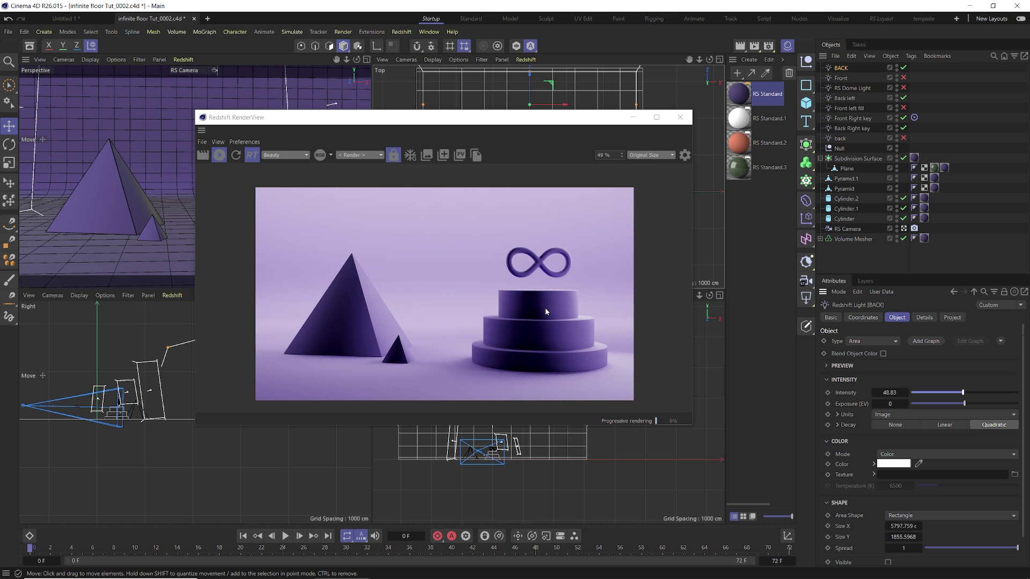
# Examine the backdrop from other camera angles and a wider framing, and move the render preview off the top view.
pyautogui.moveTo(112, 215)
pyautogui.keyDown('alt'); pyautogui.mouseDown()
pyautogui.moveTo(277, 226)
pyautogui.moveTo(34, 218)
pyautogui.moveTo(114, 233)
pyautogui.moveTo(139, 218)
pyautogui.moveTo(173, 217)
pyautogui.mouseUp(); pyautogui.keyUp('alt')
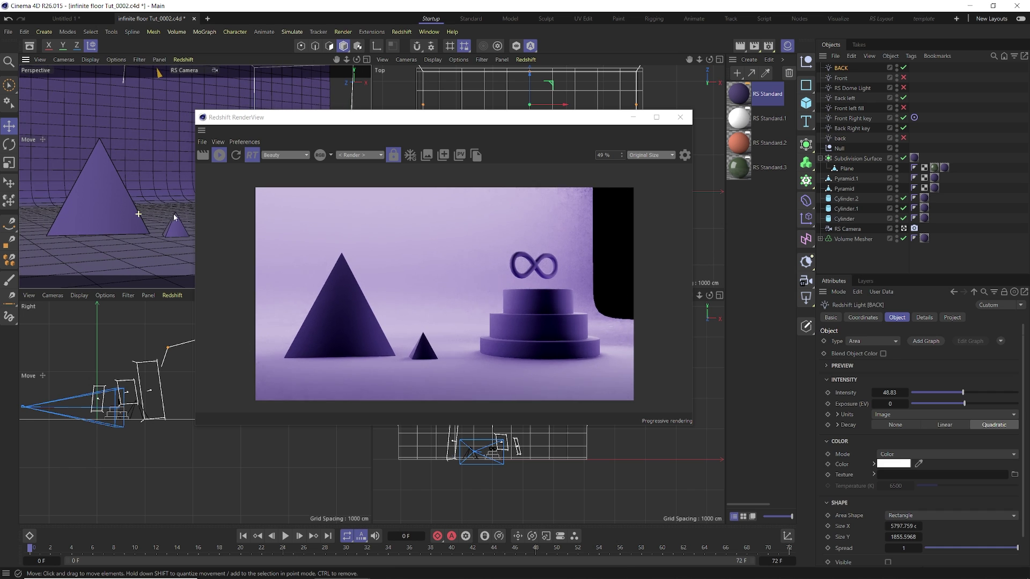
pyautogui.click(163, 137)
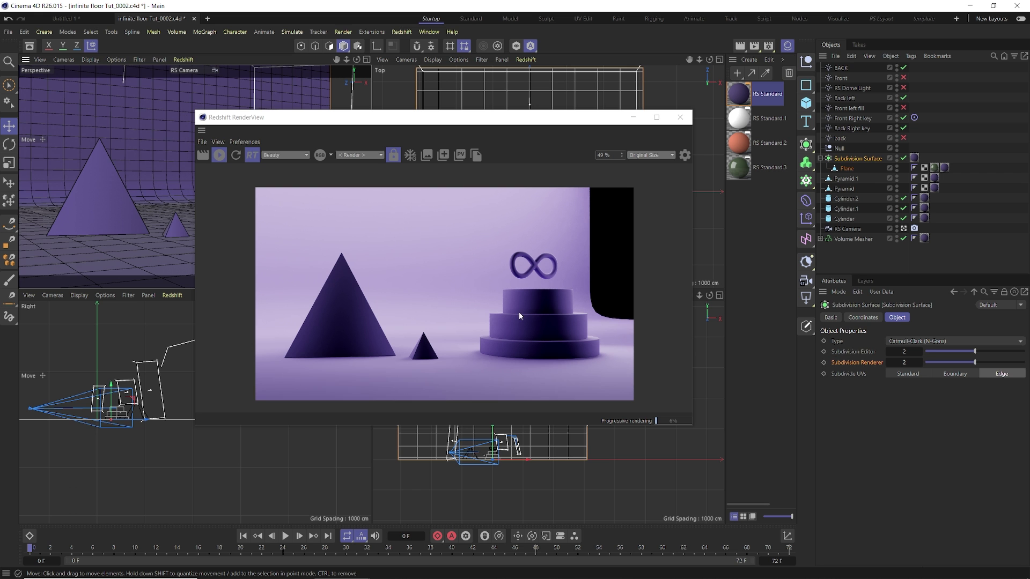
pyautogui.keyDown('alt'); pyautogui.moveTo(156, 222); pyautogui.dragTo(83, 225); pyautogui.keyUp('alt')
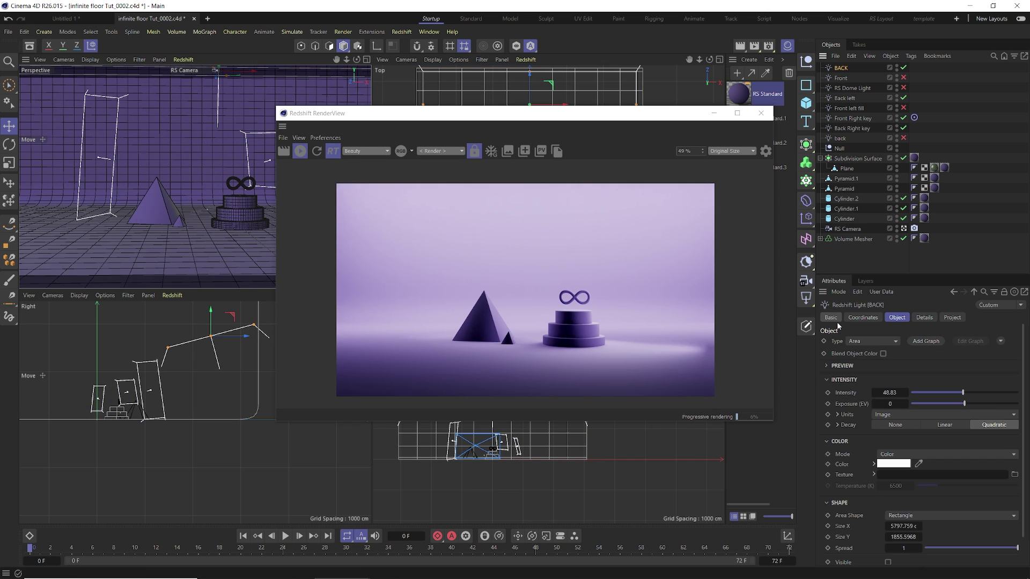
pyautogui.moveTo(496, 118); pyautogui.dragTo(295, 138)
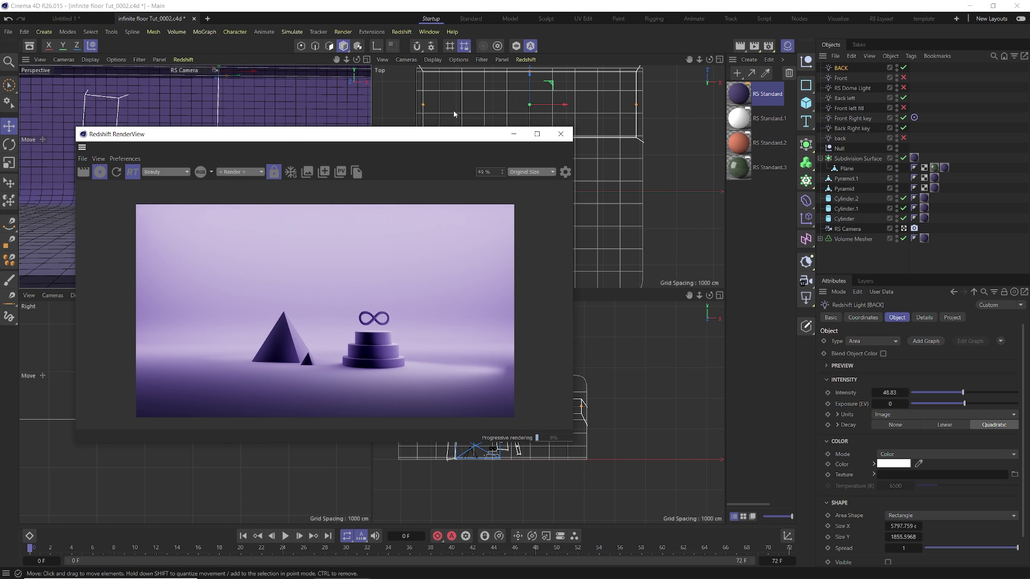
# Move the BACK light down, try it far above the scene, and settle it near the backdrop's top edge.
pyautogui.moveTo(410, 134); pyautogui.dragTo(963, 91)
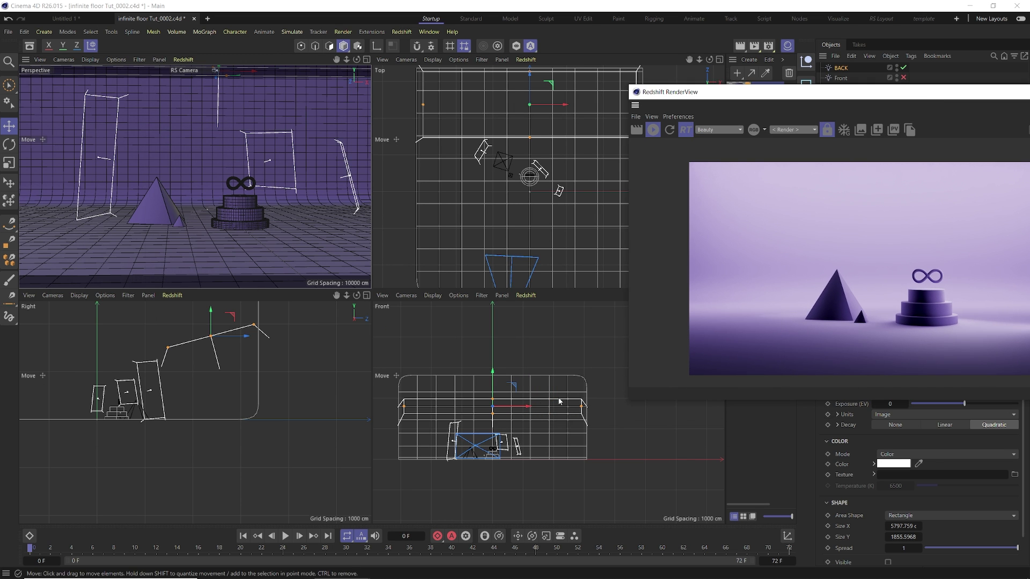
pyautogui.moveTo(489, 395); pyautogui.dragTo(490, 416)
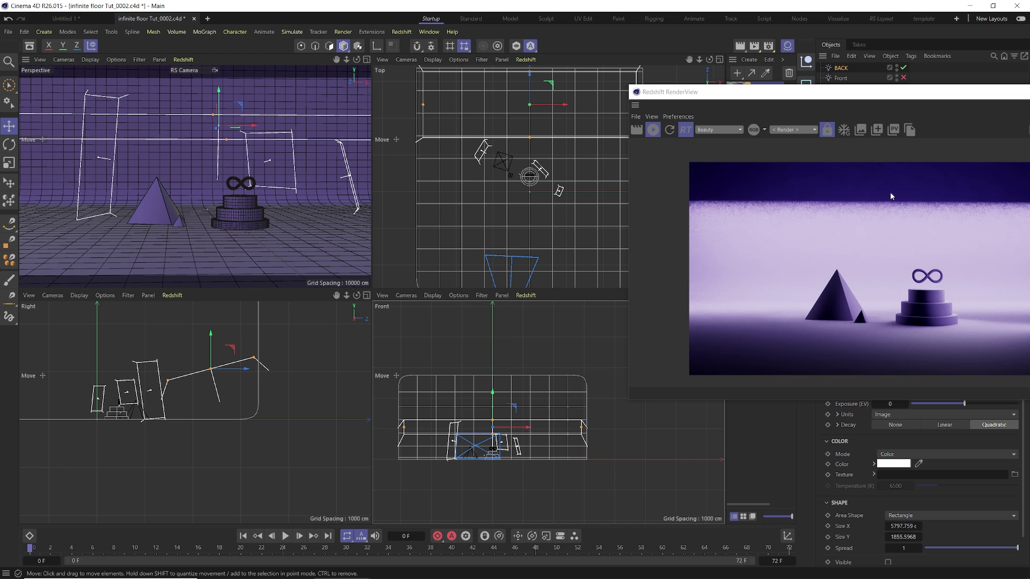
pyautogui.moveTo(487, 419); pyautogui.dragTo(490, 321)
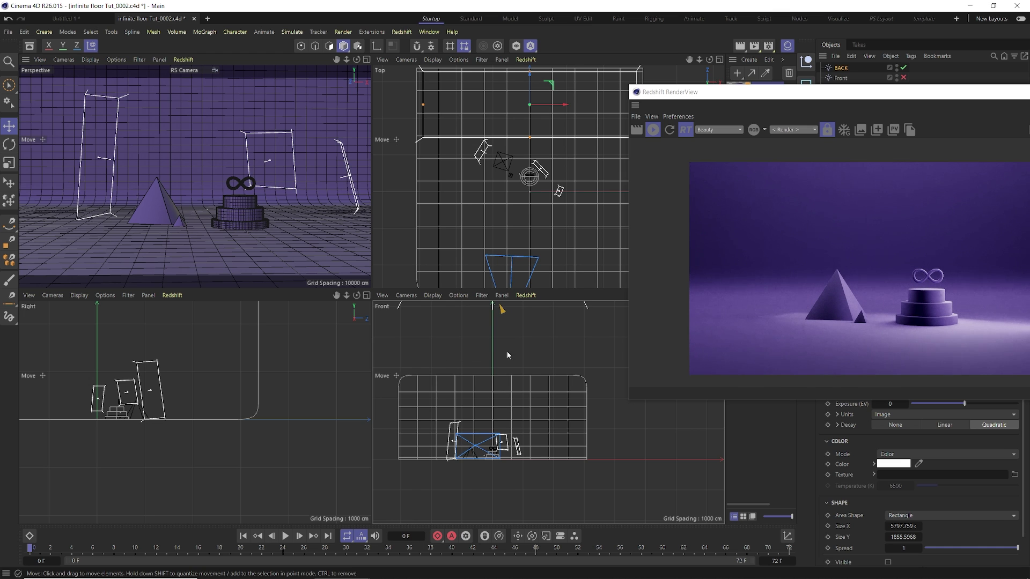
pyautogui.scroll(-4, 491, 348)
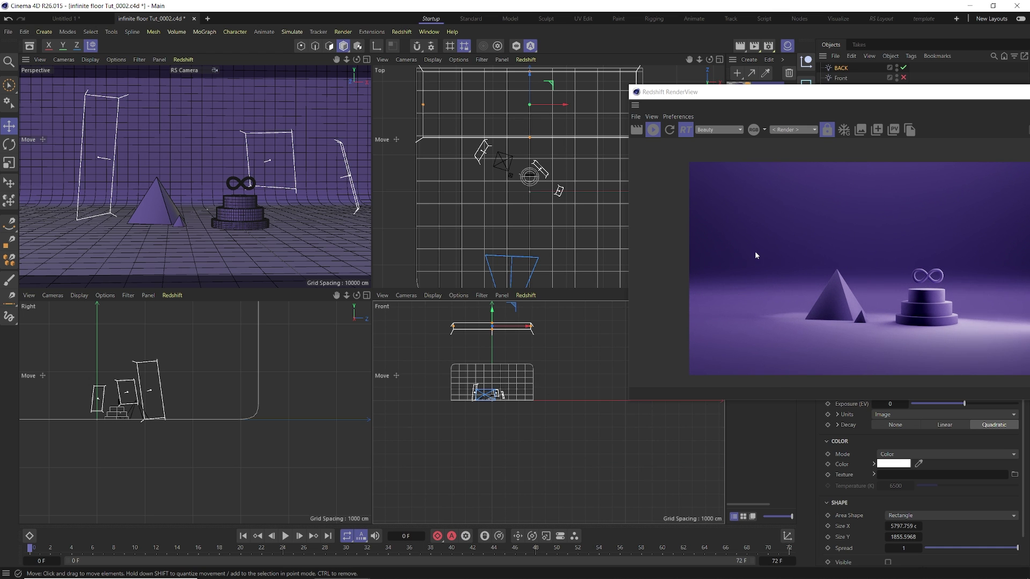
pyautogui.moveTo(492, 318); pyautogui.dragTo(500, 358)
# Bring the RS Camera closer to the pyramids and podium, and raise the BACK light's intensity to 60.51.
pyautogui.moveTo(697, 92); pyautogui.dragTo(398, 82)
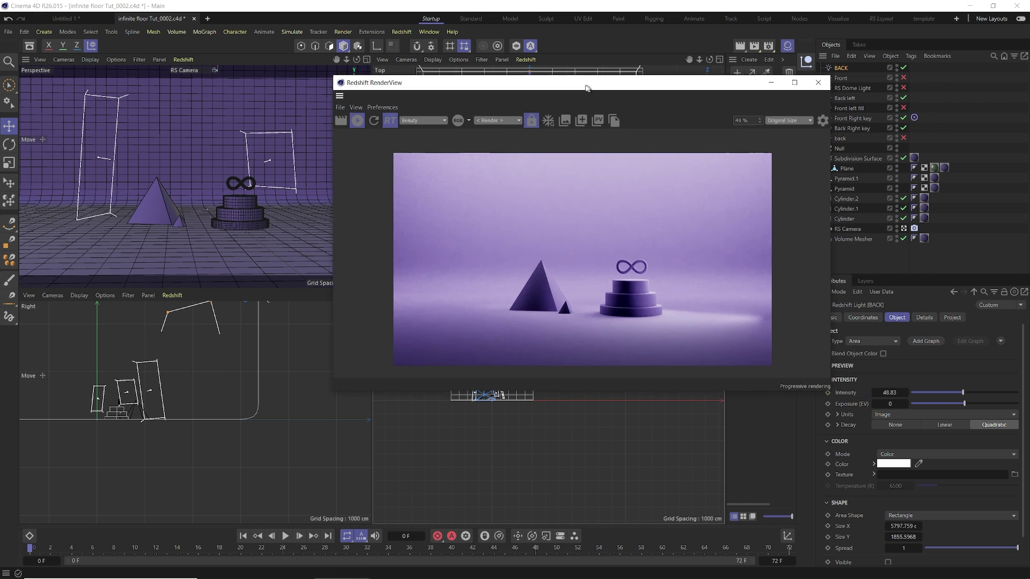
pyautogui.scroll(8, 224, 198)
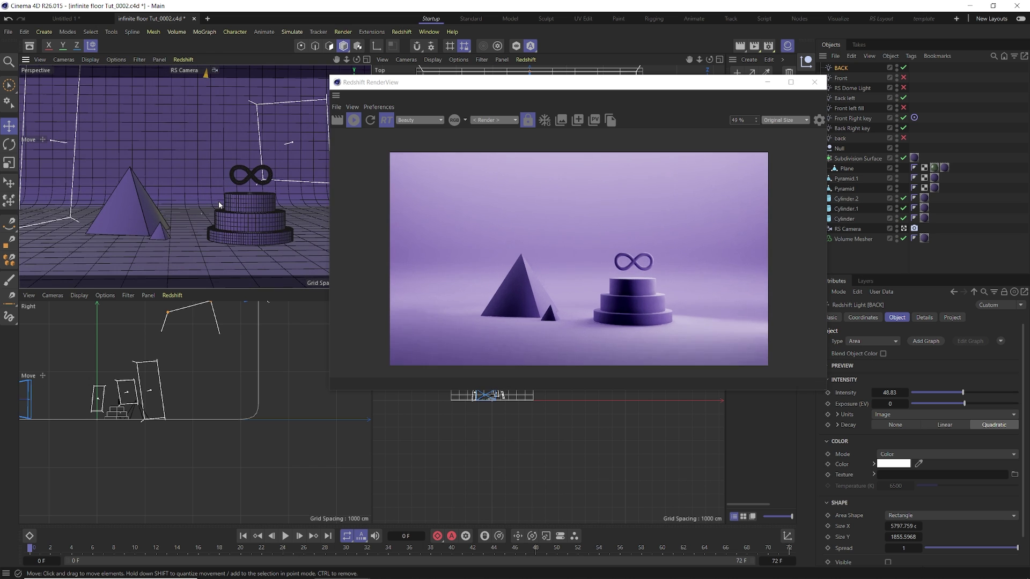
pyautogui.scroll(-2, 219, 204)
pyautogui.moveTo(964, 393); pyautogui.dragTo(975, 393)
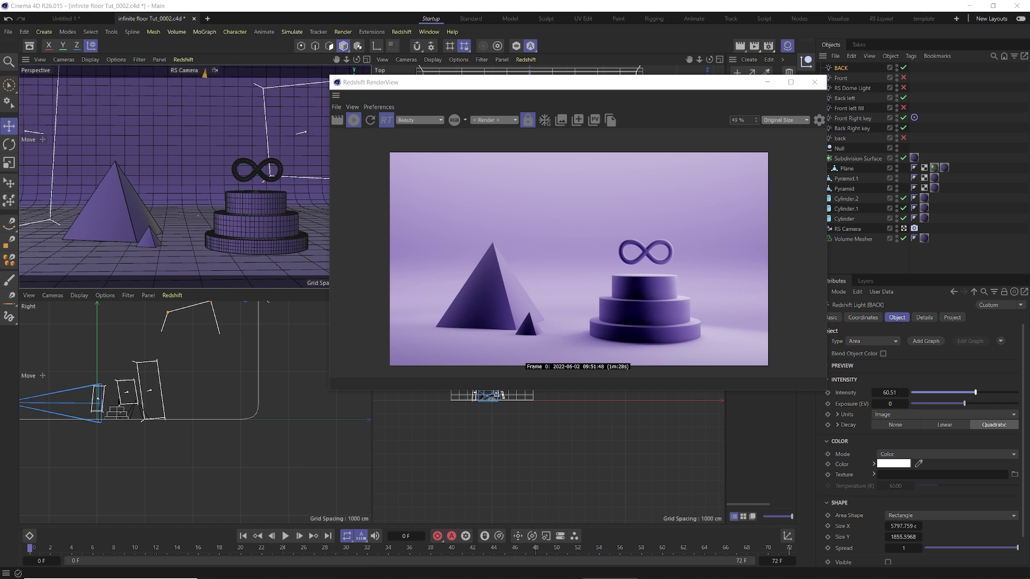